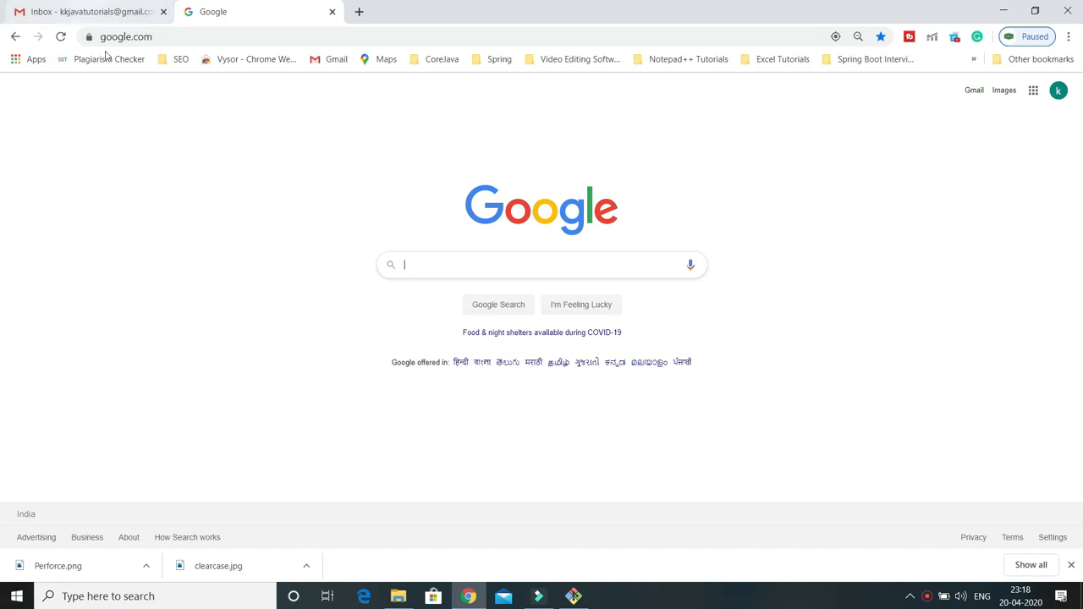
Open the github.com home page in the current browser tab
{"action": "left_click", "coordinate": [173, 37]}
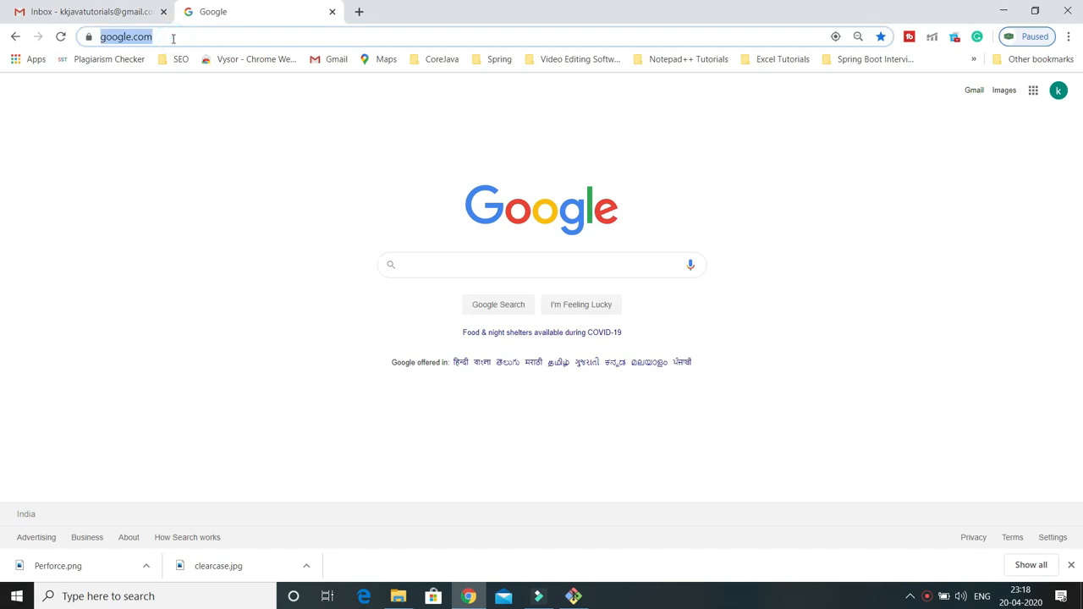
{"action": "type", "text": "github"}
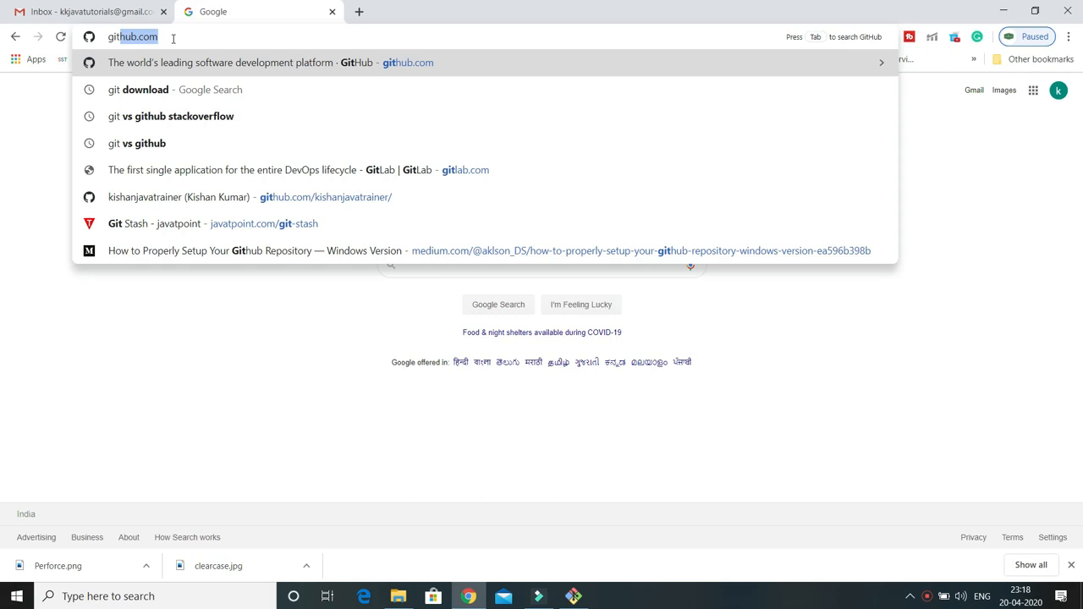
{"action": "key", "text": "Right"}
{"action": "key", "text": "Return"}
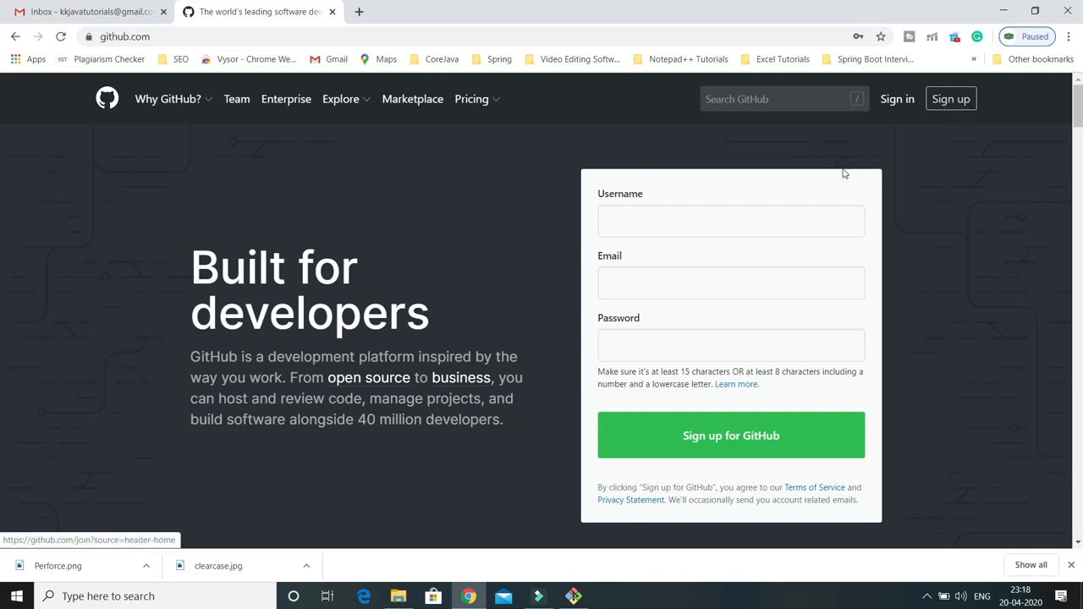
Fill in the sign-up form's username with the part of the account e-mail address before the @ sign
{"action": "left_click", "coordinate": [673, 223]}
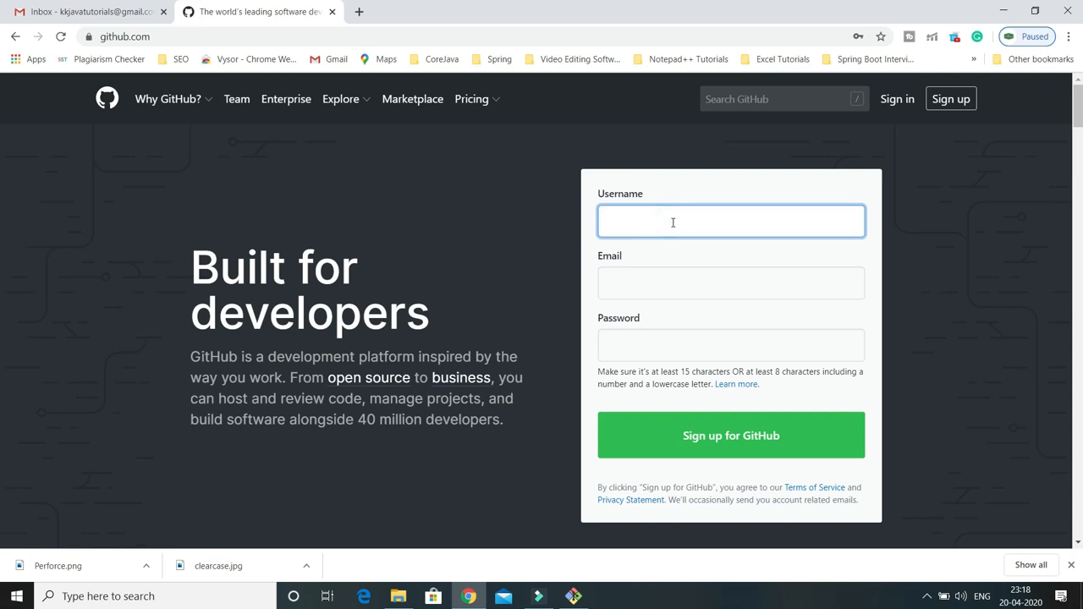
{"action": "key", "text": "ctrl+v"}
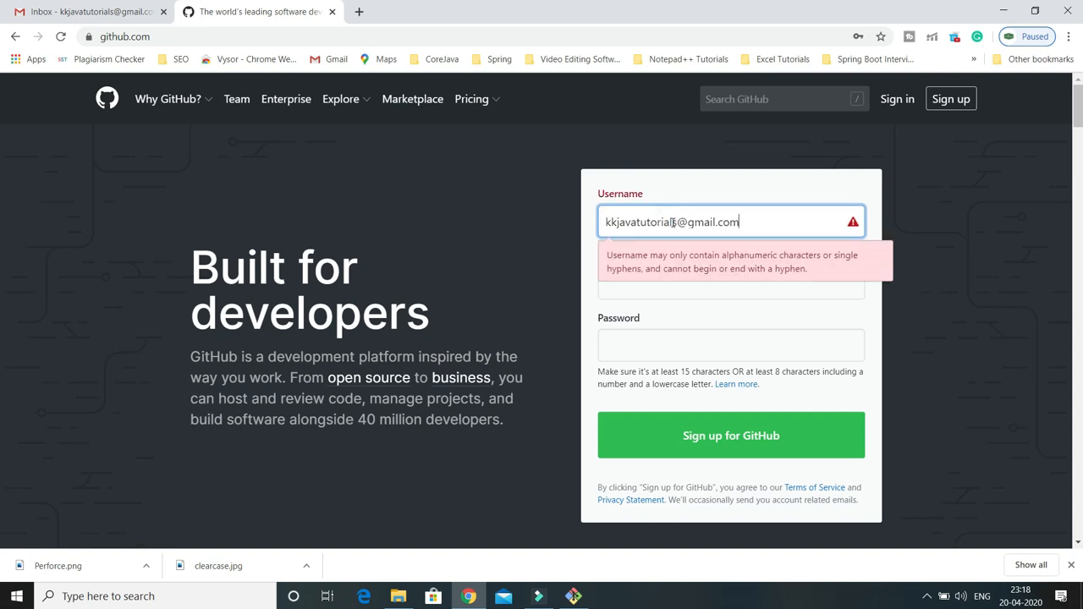
{"action": "left_click_drag", "start_coordinate": [677, 222], "coordinate": [783, 226]}
{"action": "key", "text": "ctrl+c"}
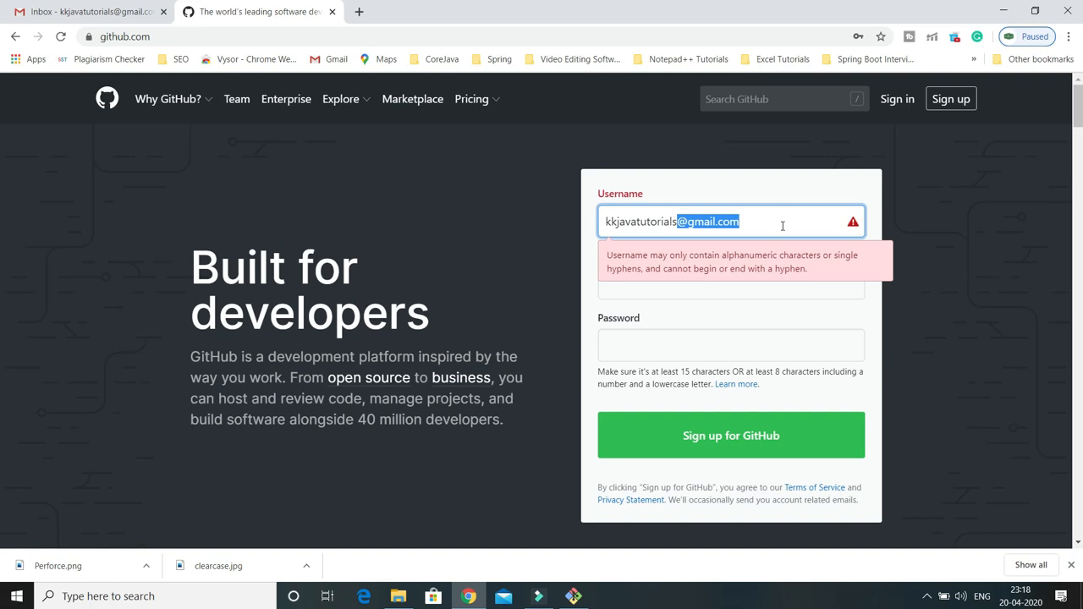
{"action": "key", "text": "BackSpace"}
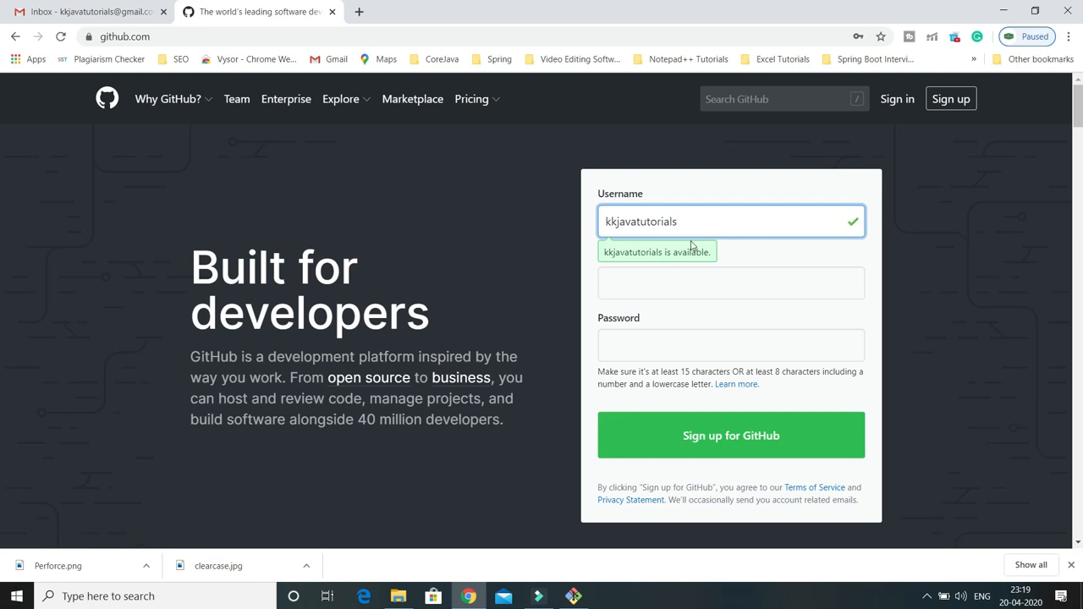
Fill in the sign-up form's e-mail field with the full account e-mail address
{"action": "left_click", "coordinate": [655, 282]}
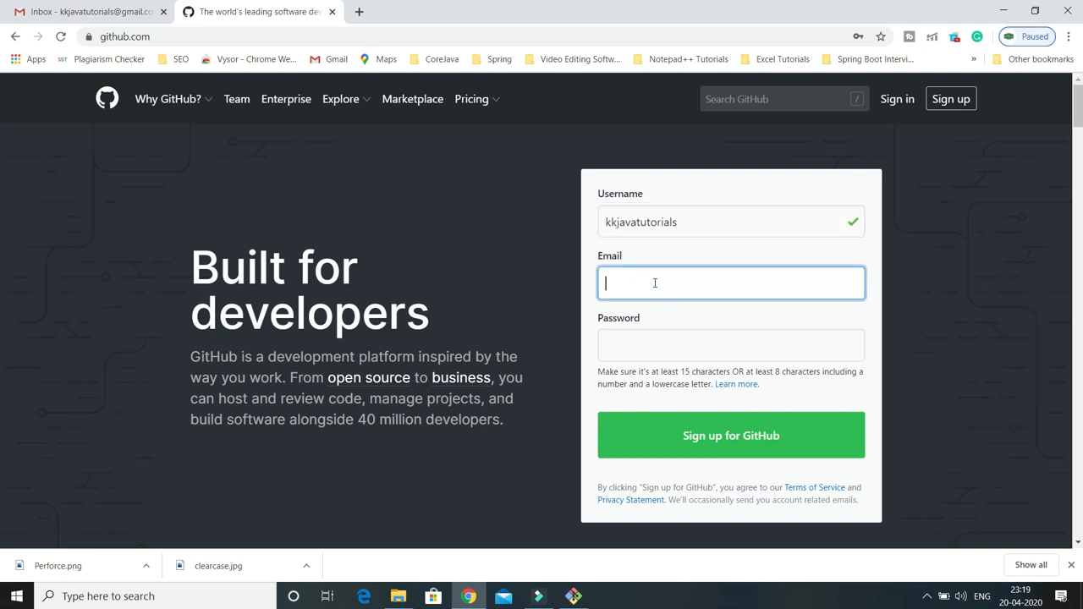
{"action": "key", "text": "ctrl+v"}
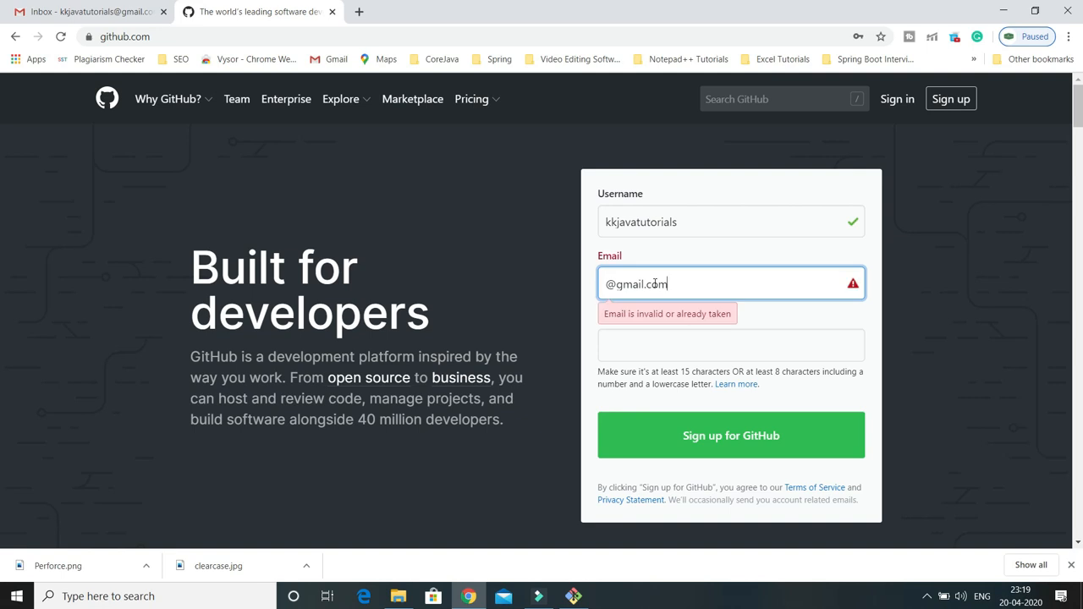
{"action": "double_click", "coordinate": [689, 222]}
{"action": "key", "text": "ctrl+c"}
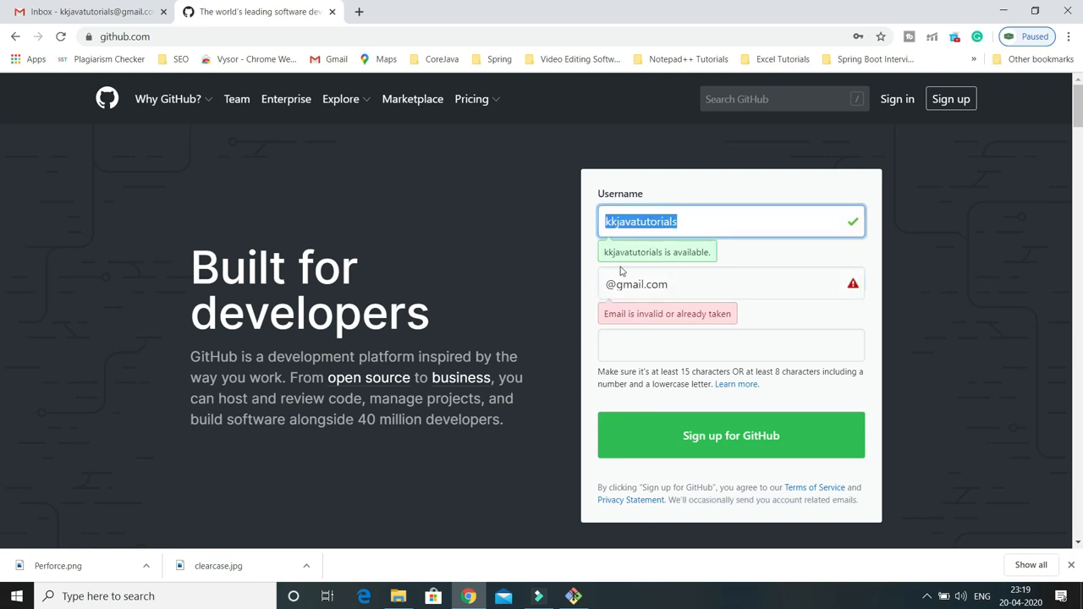
{"action": "left_click", "coordinate": [607, 285]}
{"action": "key", "text": "ctrl+v"}
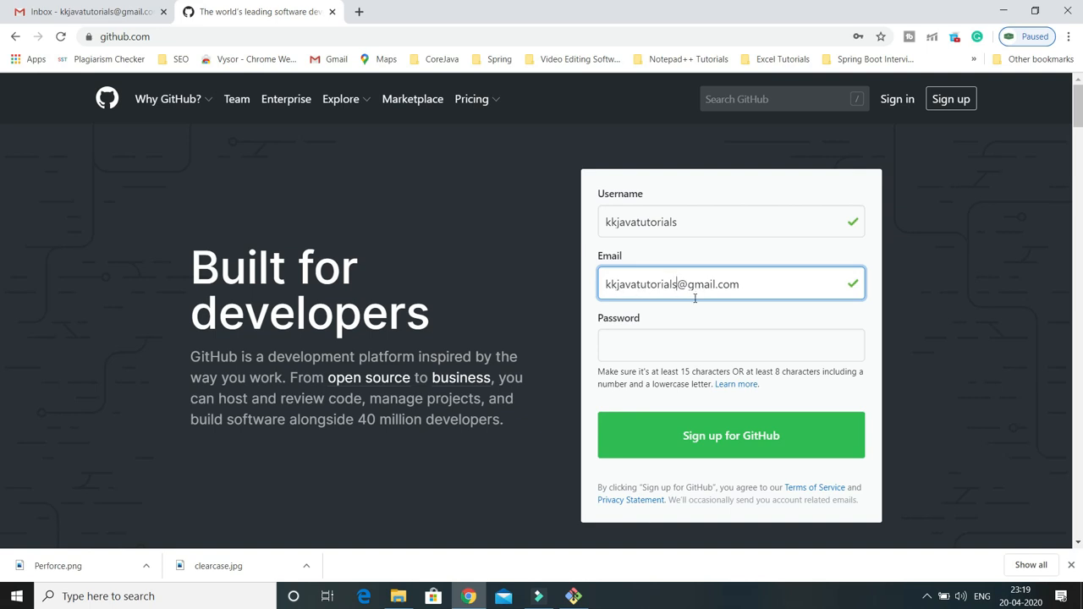
Enter the account password, submit the GitHub sign-up form and save the login in the browser
{"action": "left_click", "coordinate": [649, 345]}
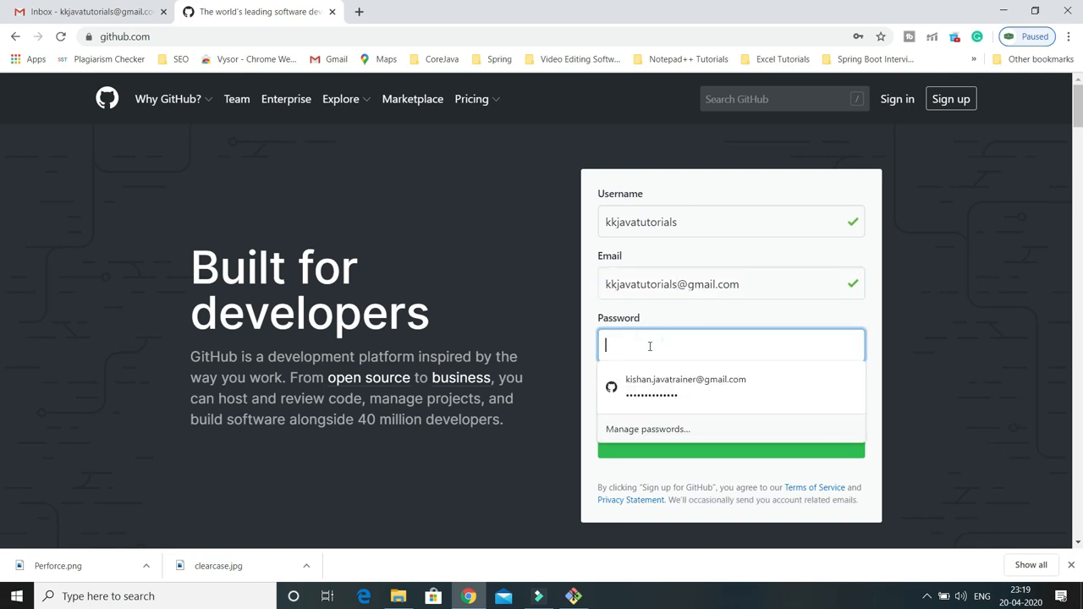
{"action": "type", "text": "•••••••••"}
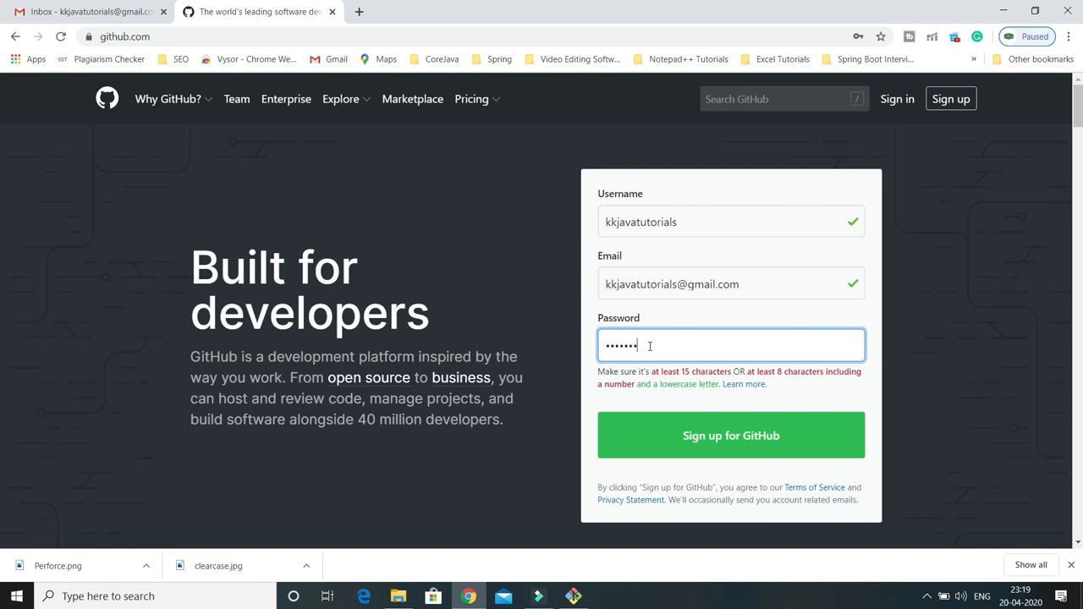
{"action": "type", "text": "••••••"}
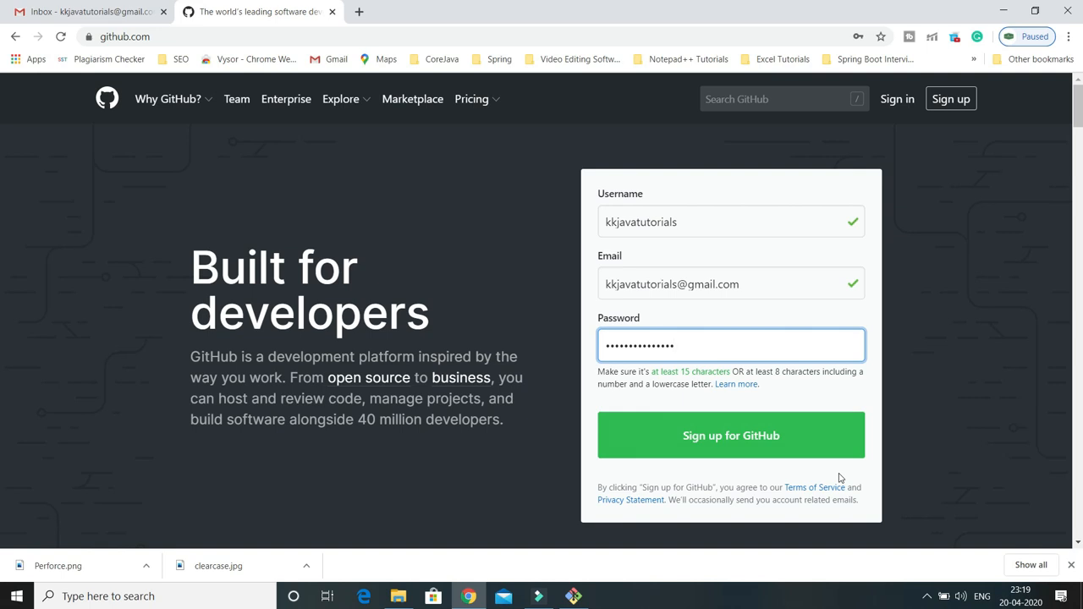
{"action": "left_click", "coordinate": [715, 446]}
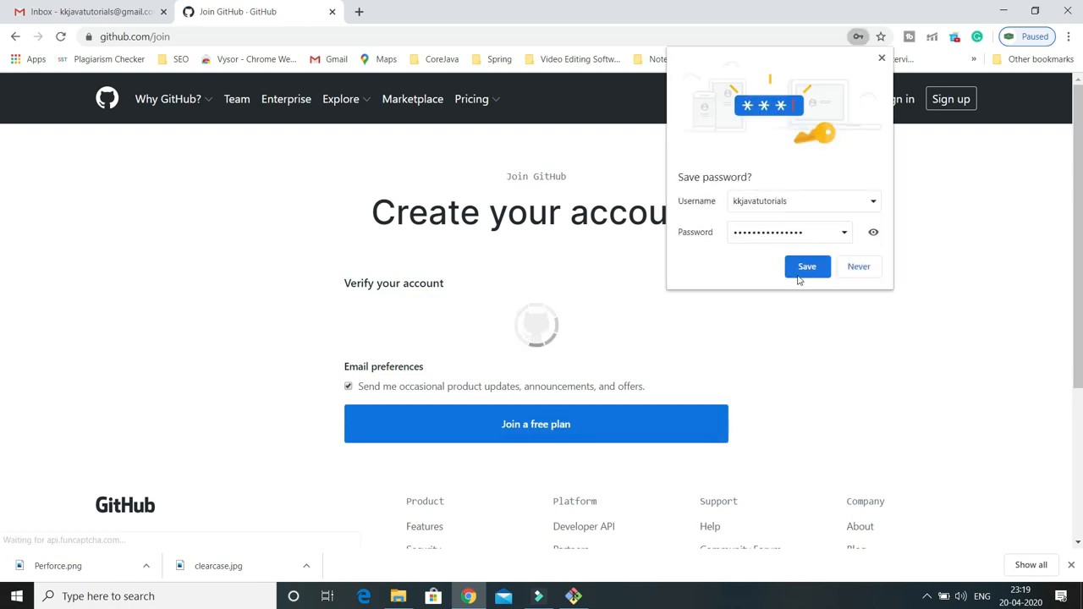
{"action": "left_click", "coordinate": [803, 267]}
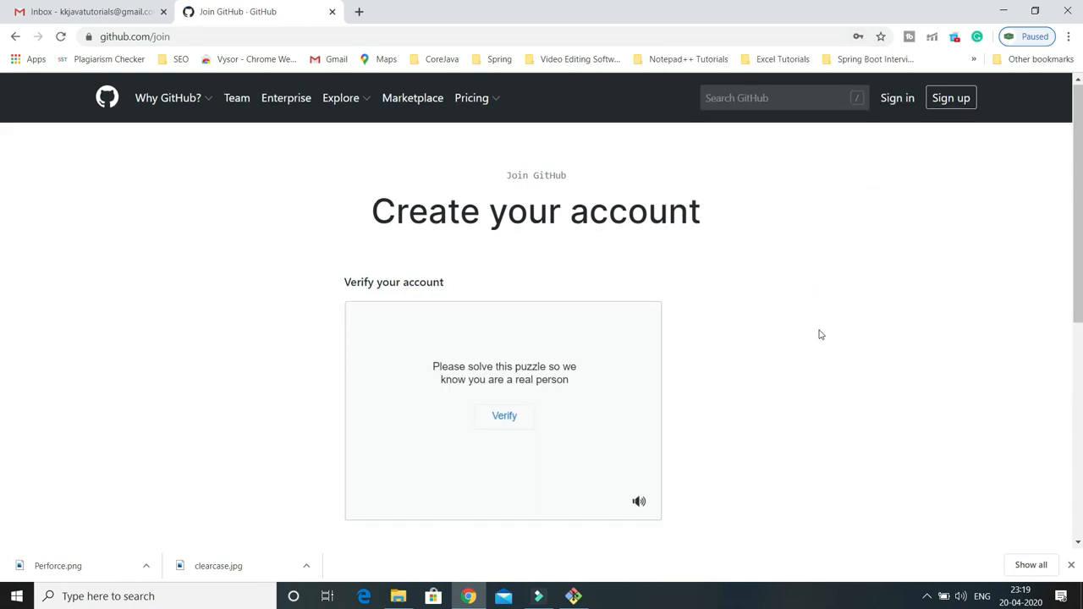
Solve the account verification puzzle by rotating the animal image until it stands upright, and submit it
{"action": "scroll", "coordinate": [819, 335], "scroll_direction": "down", "scroll_amount": 1}
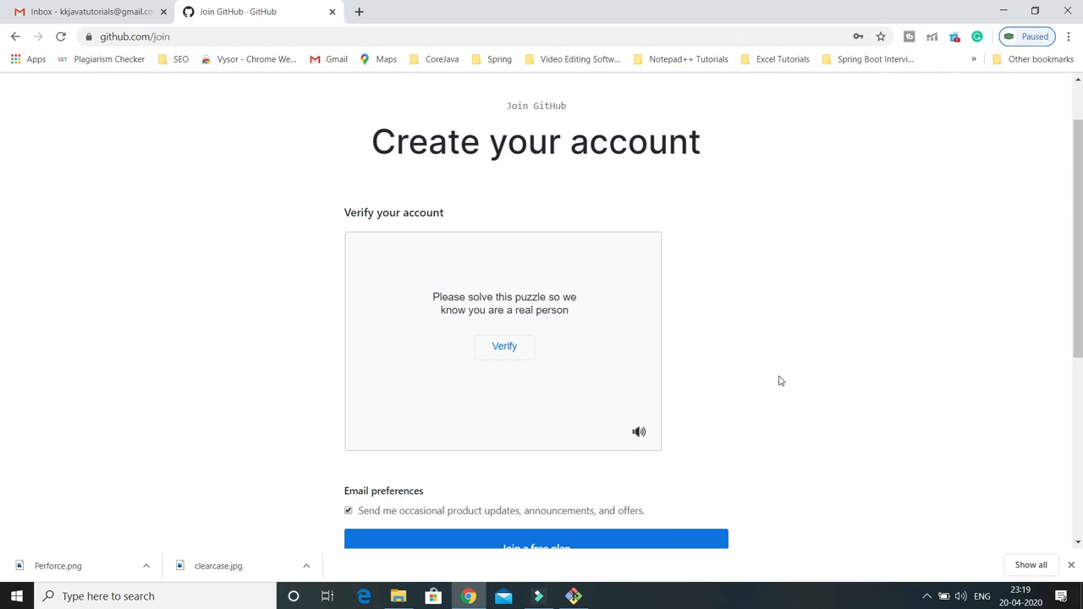
{"action": "left_click", "coordinate": [508, 347]}
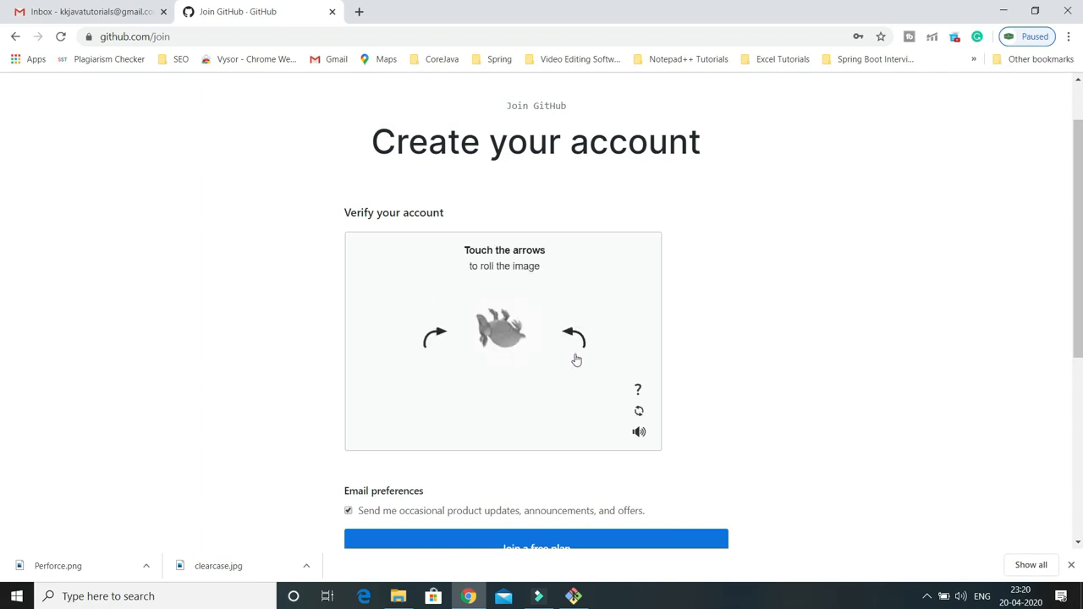
{"action": "left_click", "coordinate": [436, 337]}
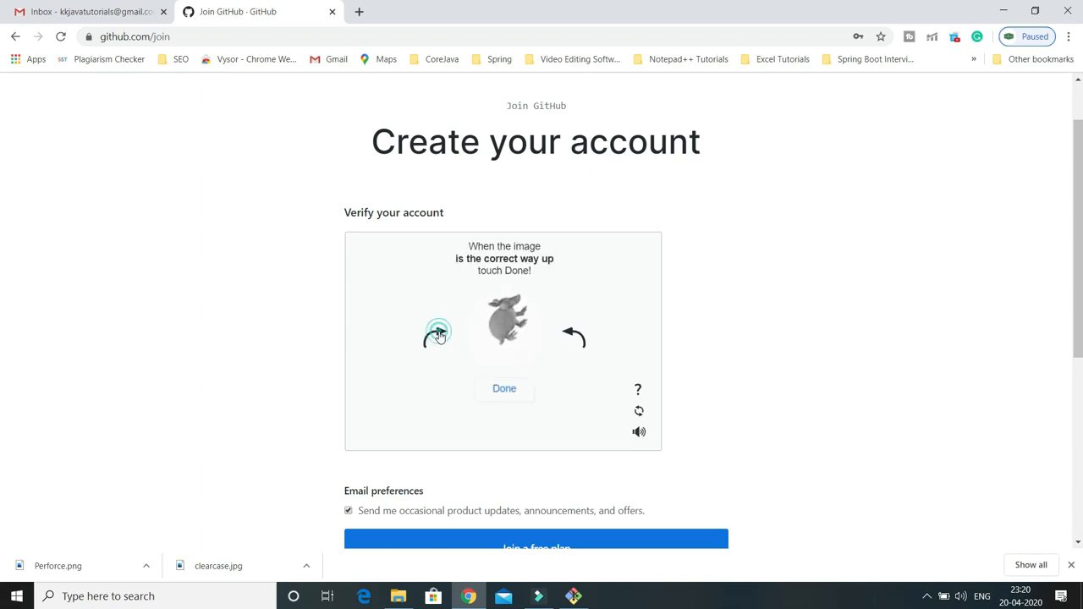
{"action": "left_click", "coordinate": [437, 336]}
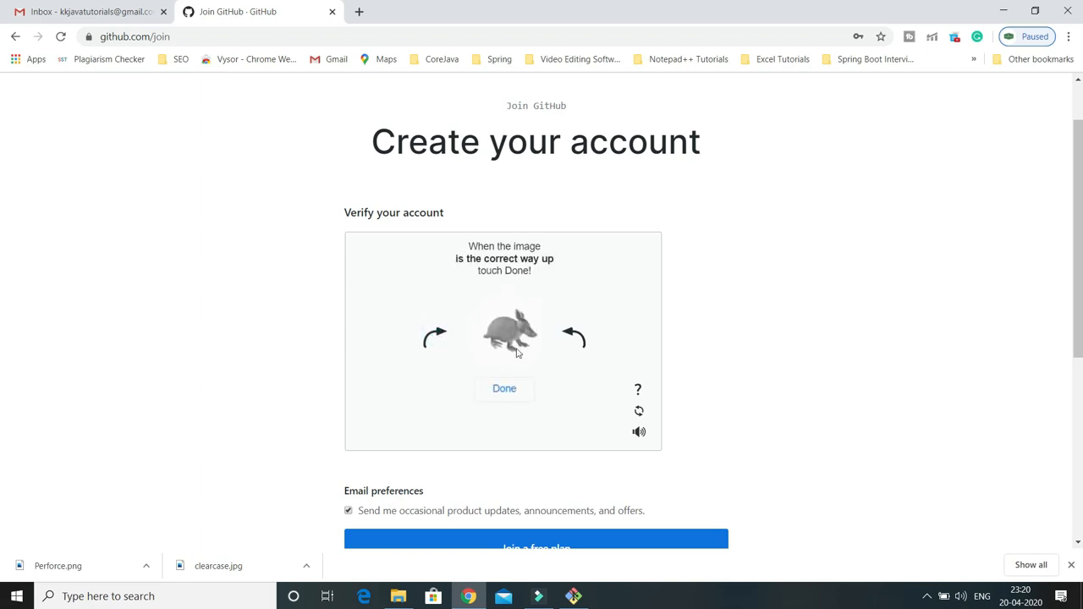
{"action": "left_click", "coordinate": [507, 396]}
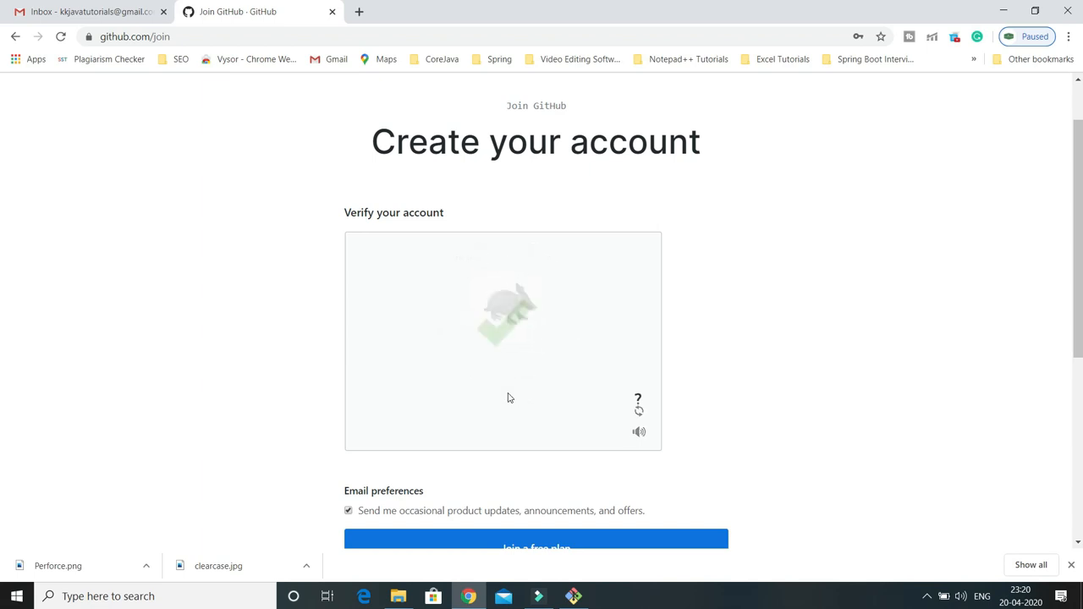
Join the free plan, keeping the option for occasional product updates, announcements and offers selected
{"action": "scroll", "coordinate": [517, 356], "scroll_direction": "down", "scroll_amount": 1}
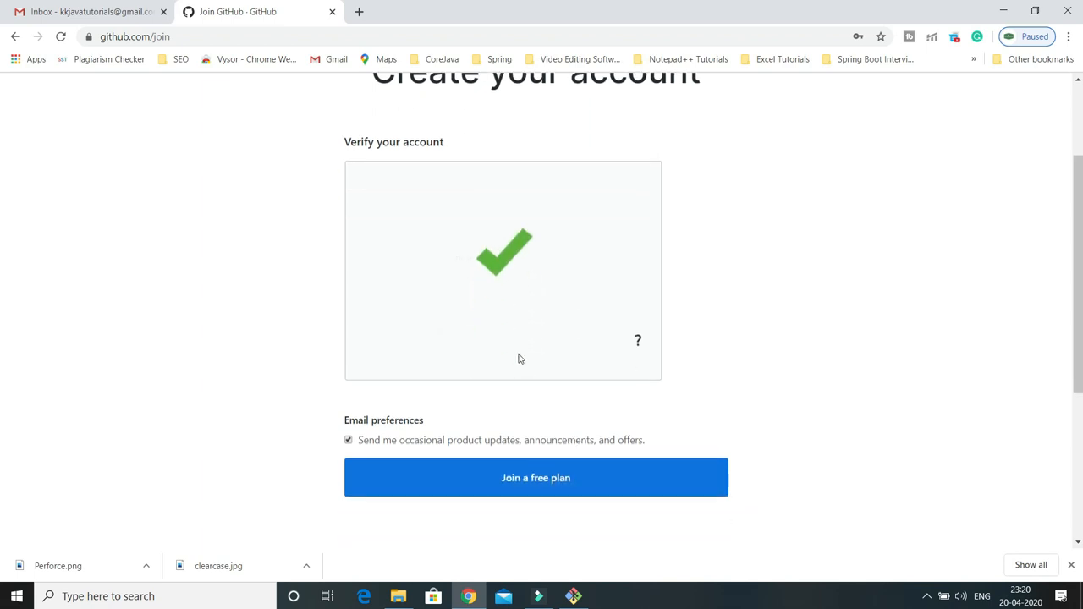
{"action": "scroll", "coordinate": [496, 321], "scroll_direction": "down", "scroll_amount": 1}
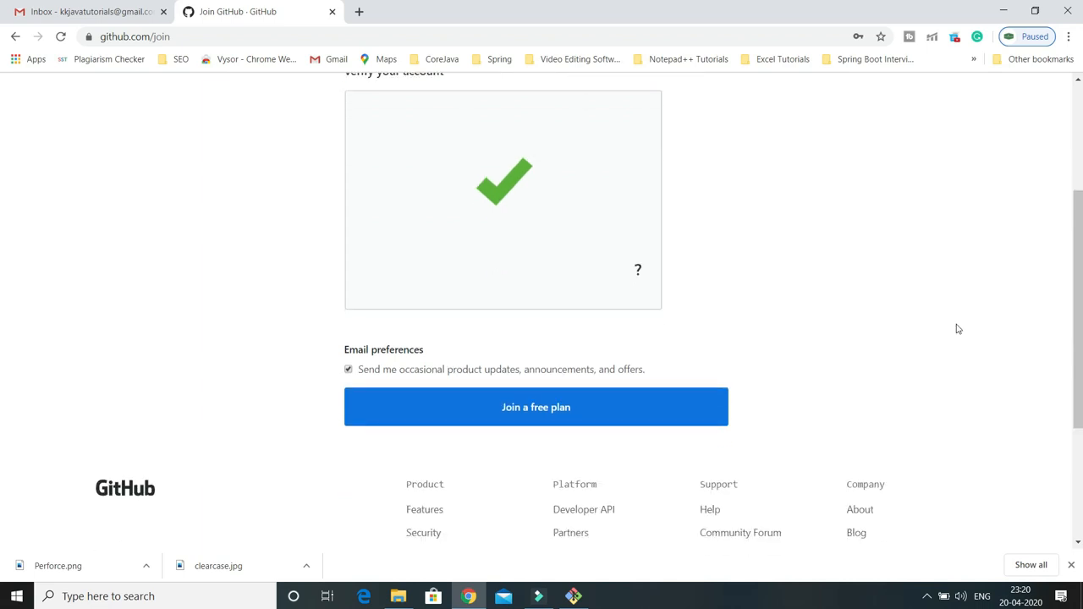
{"action": "scroll", "coordinate": [933, 391], "scroll_direction": "down", "scroll_amount": 1}
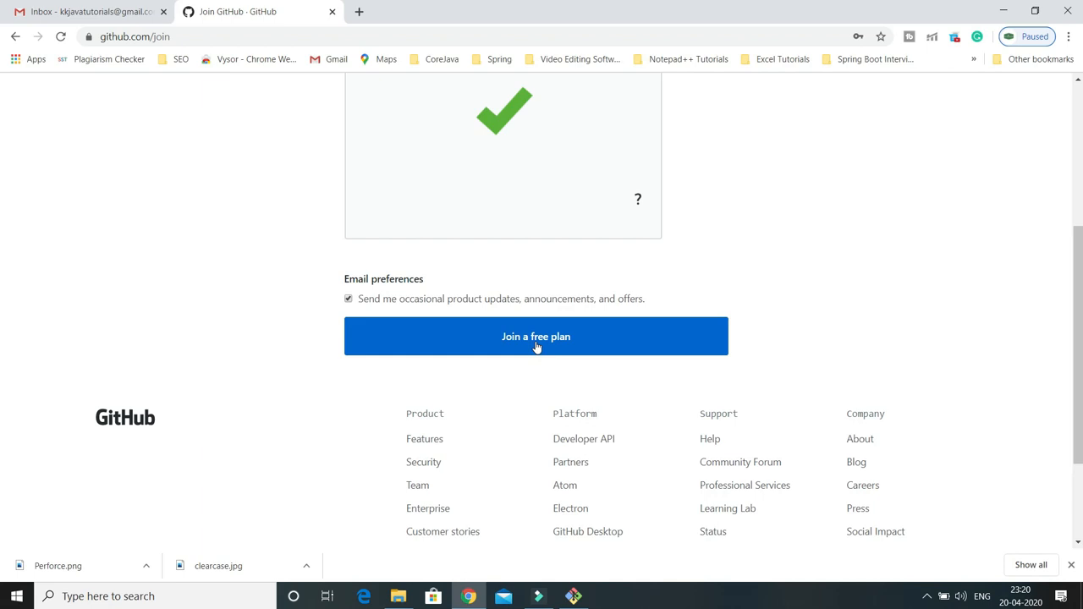
{"action": "scroll", "coordinate": [622, 380], "scroll_direction": "down", "scroll_amount": 2}
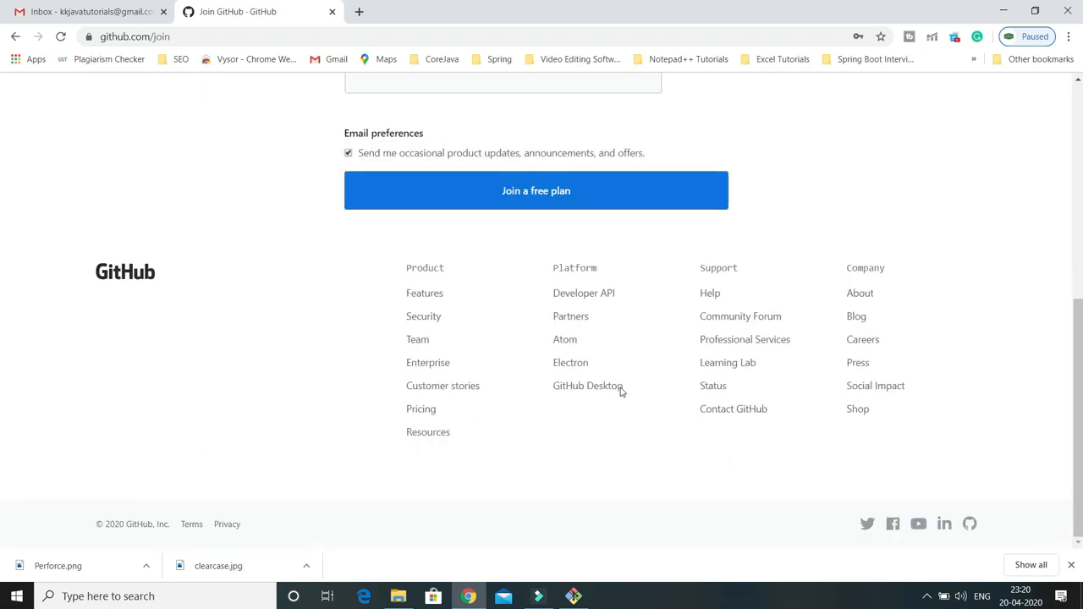
{"action": "scroll", "coordinate": [621, 391], "scroll_direction": "up", "scroll_amount": 3}
{"action": "left_click", "coordinate": [562, 403]}
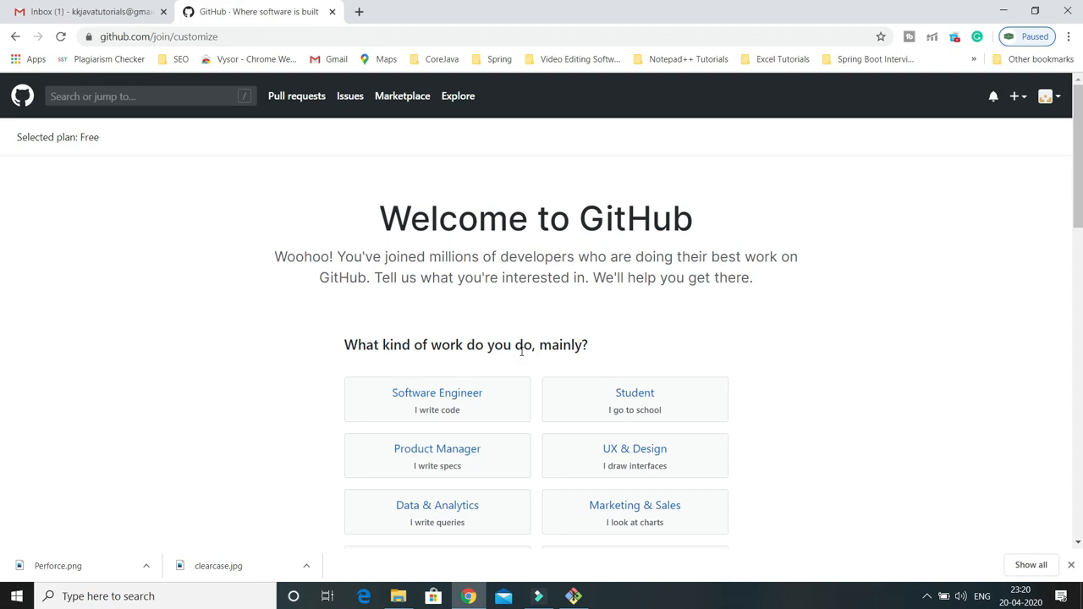
Choose Teacher as the main kind of work and A moderate amount as the programming experience
{"action": "scroll", "coordinate": [682, 340], "scroll_direction": "down", "scroll_amount": 2}
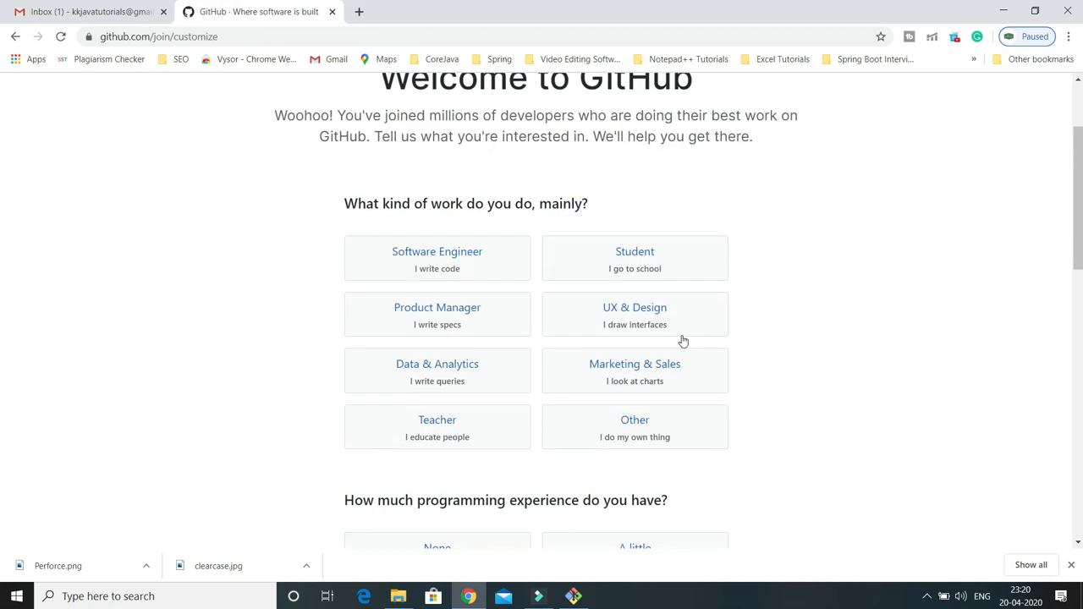
{"action": "left_click", "coordinate": [437, 429]}
{"action": "scroll", "coordinate": [437, 429], "scroll_direction": "down", "scroll_amount": 3}
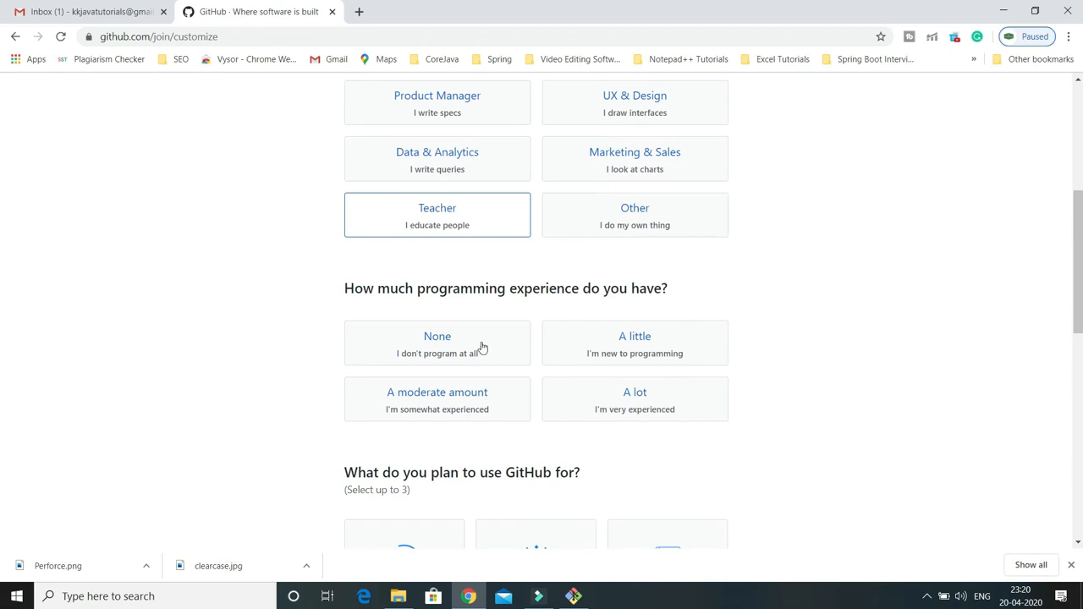
{"action": "left_click", "coordinate": [435, 405]}
{"action": "scroll", "coordinate": [623, 430], "scroll_direction": "down", "scroll_amount": 3}
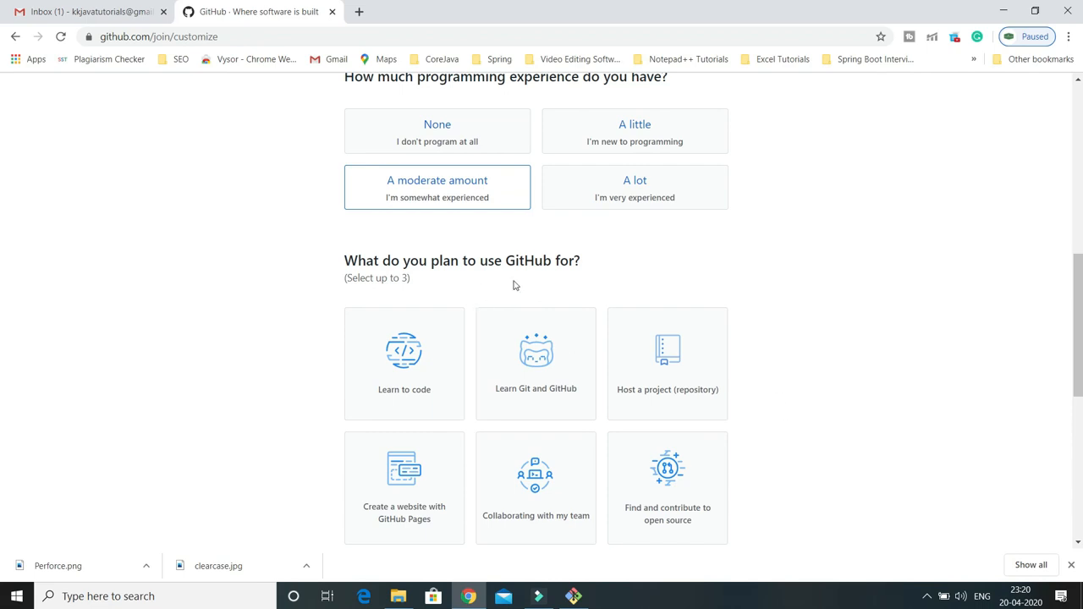
Select Learn Git and GitHub as the planned use and complete the setup with the interests left blank
{"action": "scroll", "coordinate": [792, 311], "scroll_direction": "down", "scroll_amount": 1}
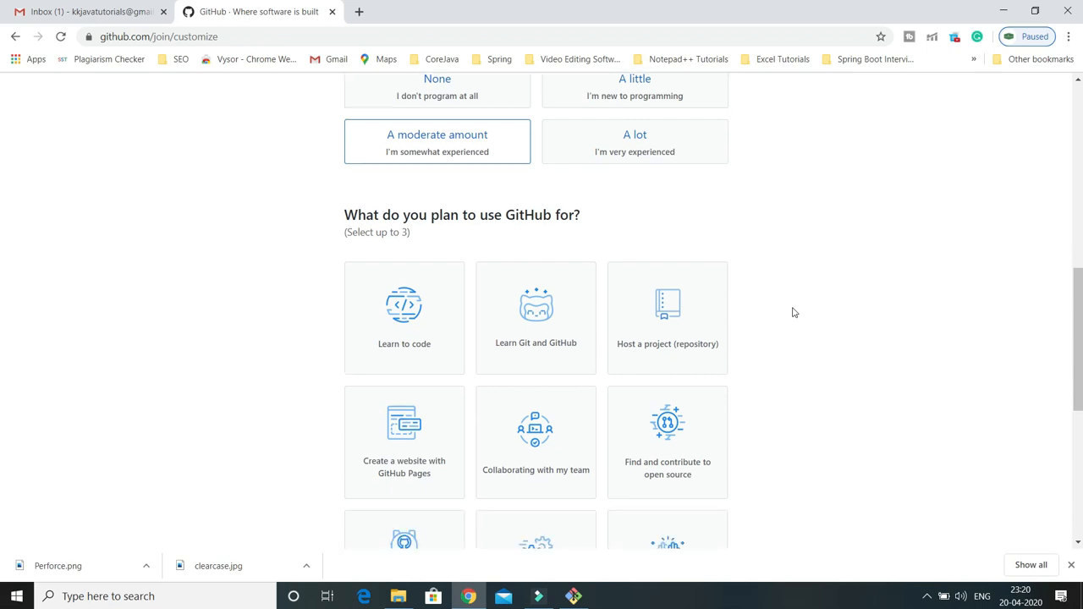
{"action": "left_click", "coordinate": [533, 309]}
{"action": "scroll", "coordinate": [791, 332], "scroll_direction": "down", "scroll_amount": 2}
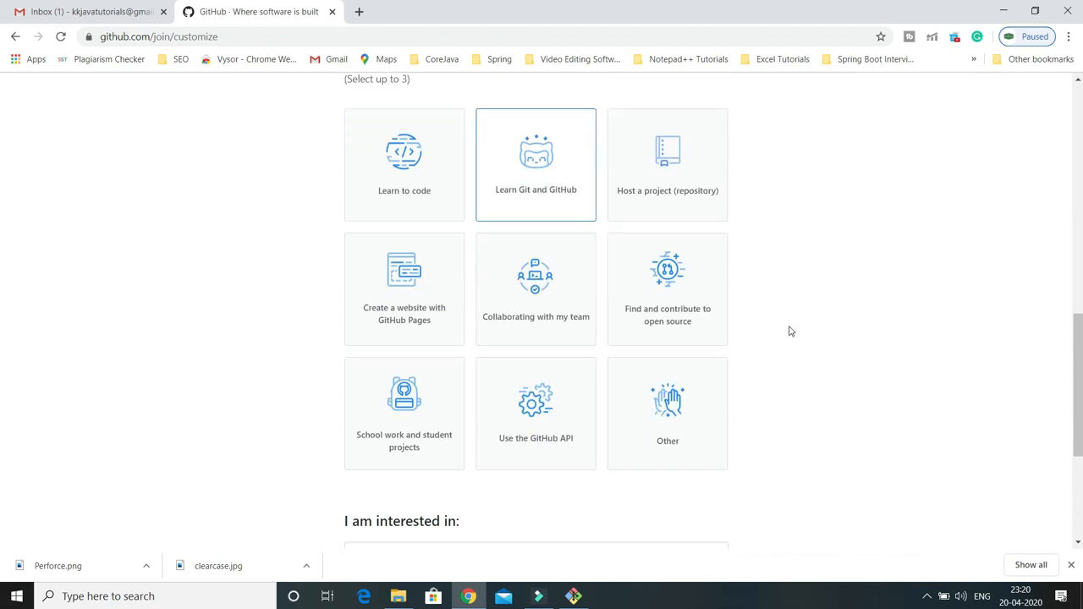
{"action": "scroll", "coordinate": [794, 334], "scroll_direction": "down", "scroll_amount": 3}
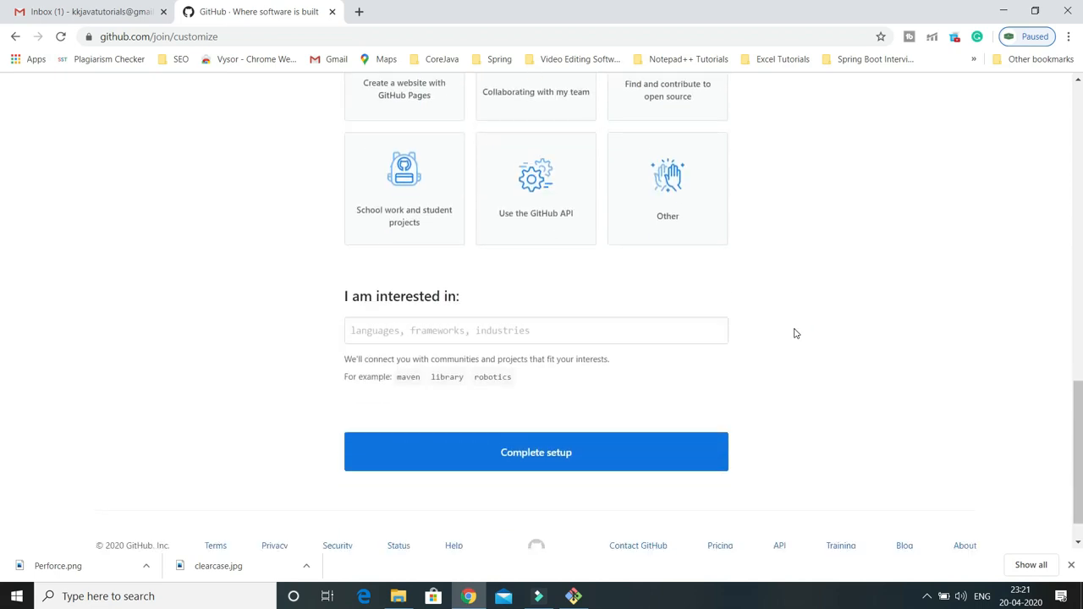
{"action": "left_click", "coordinate": [406, 334]}
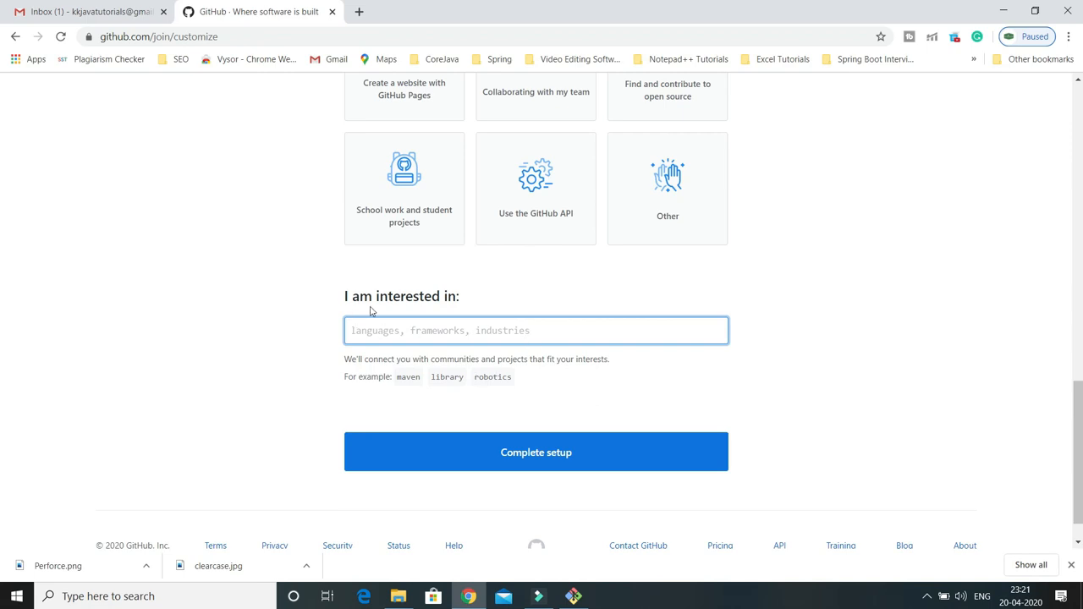
{"action": "left_click", "coordinate": [549, 457]}
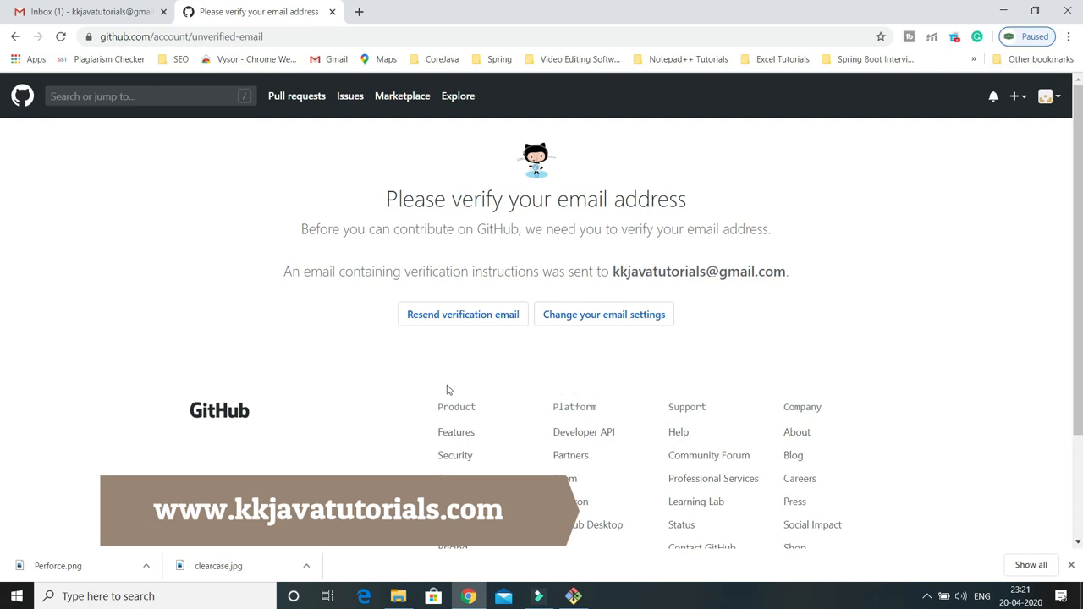
{"action": "left_click", "coordinate": [440, 327]}
{"action": "left_click", "coordinate": [447, 329]}
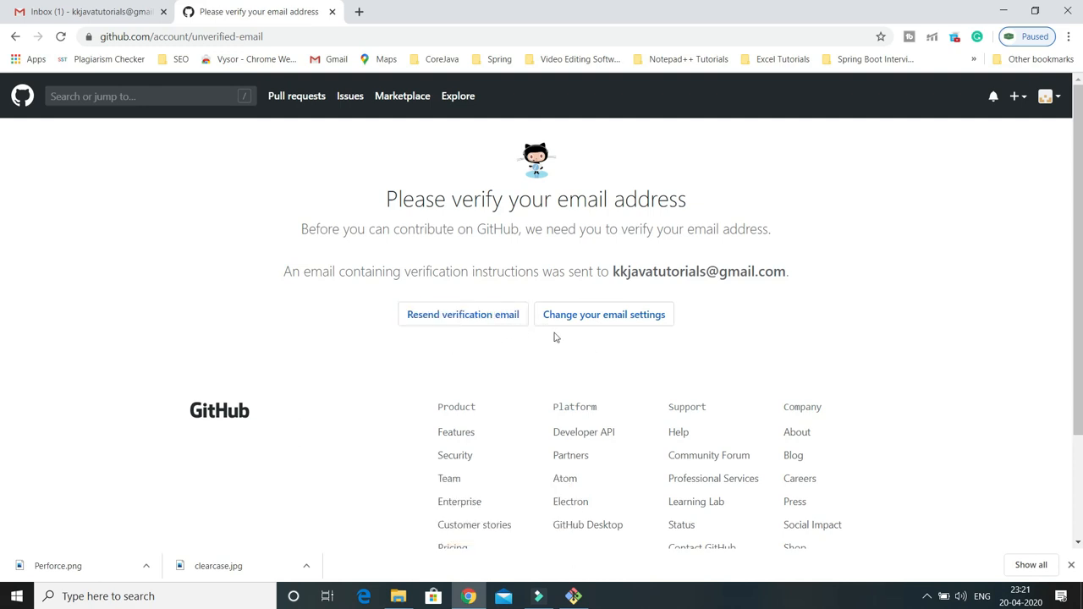
Resend the GitHub verification email and try to verify the address from GitHub's message in the Gmail inbox
{"action": "left_click", "coordinate": [581, 326]}
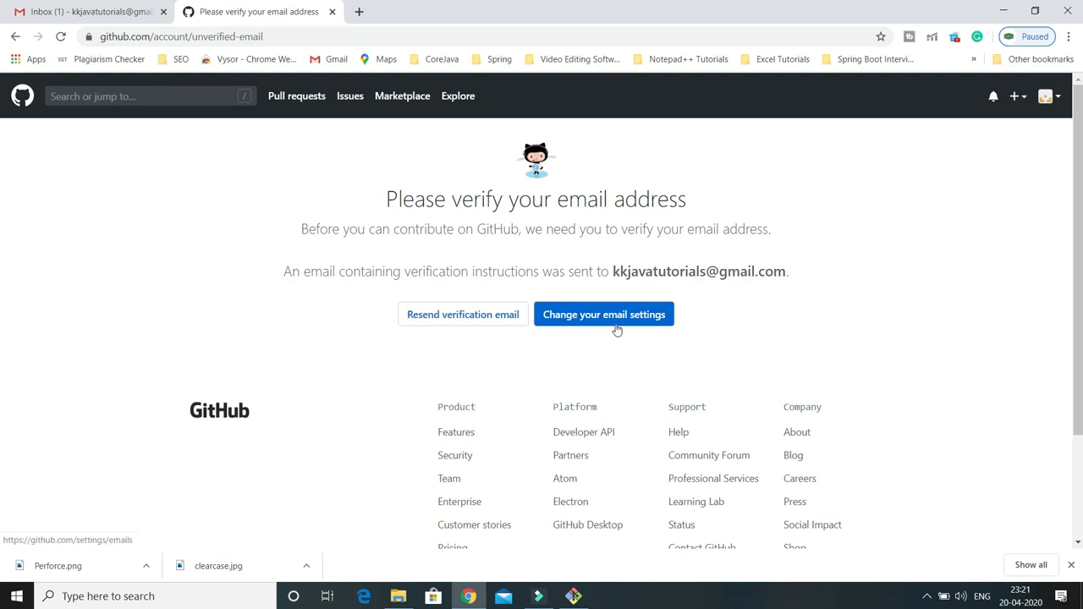
{"action": "left_click", "coordinate": [468, 319]}
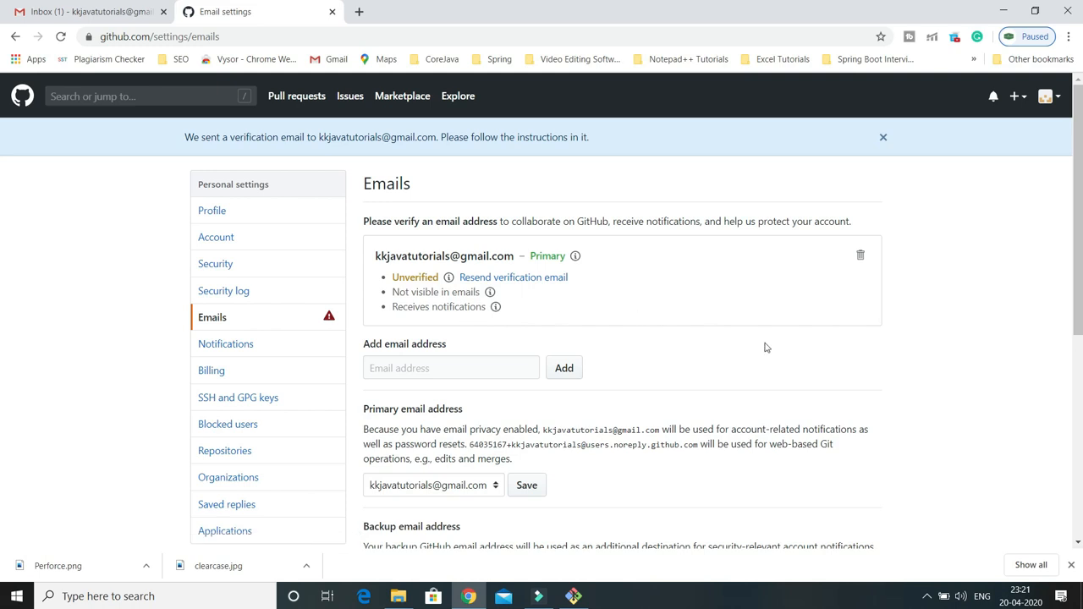
{"action": "left_click", "coordinate": [97, 11]}
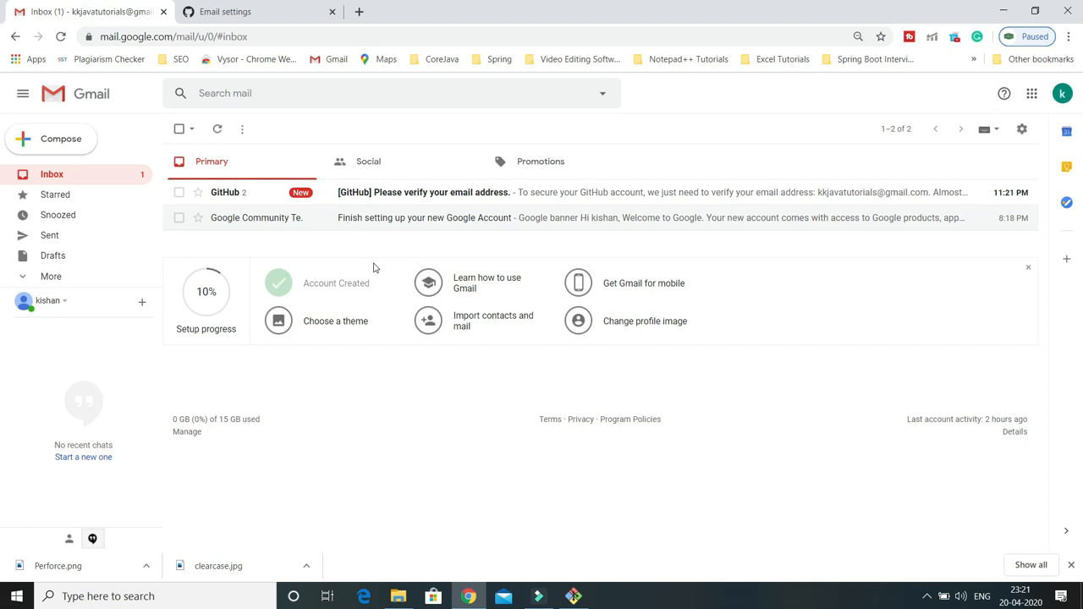
{"action": "left_click", "coordinate": [406, 198]}
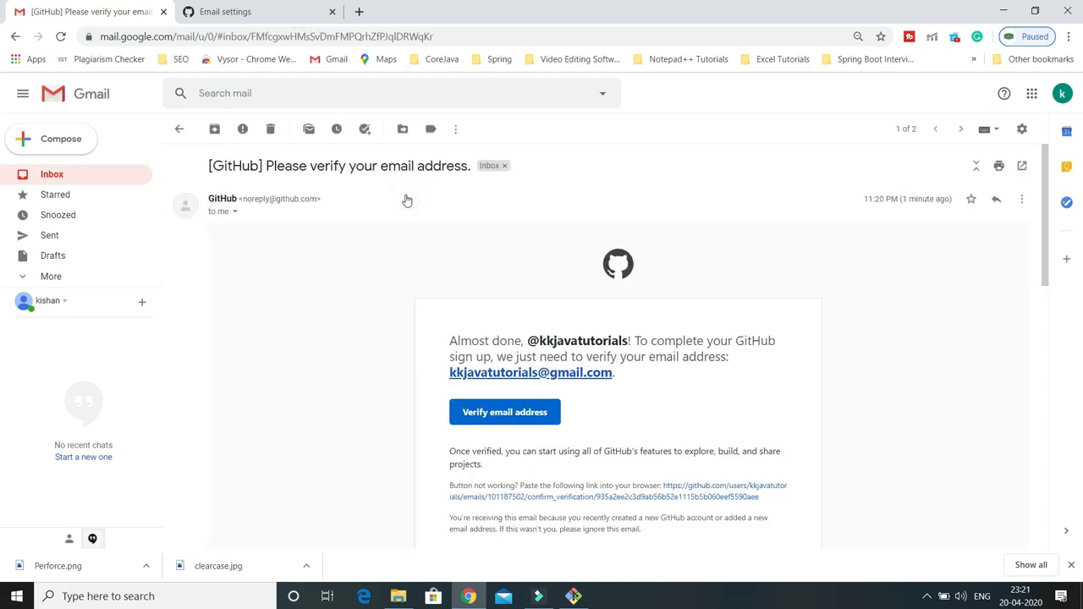
{"action": "left_click", "coordinate": [510, 421]}
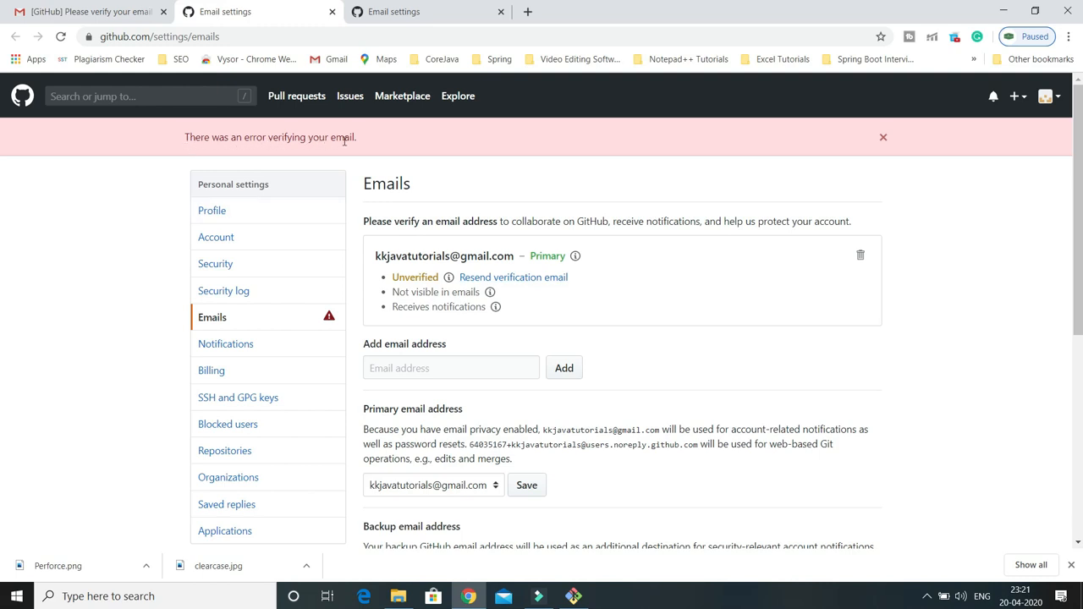
Request another verification email from the reloaded email settings and verify the address through GitHub's newest message in Gmail
{"action": "left_click", "coordinate": [63, 38]}
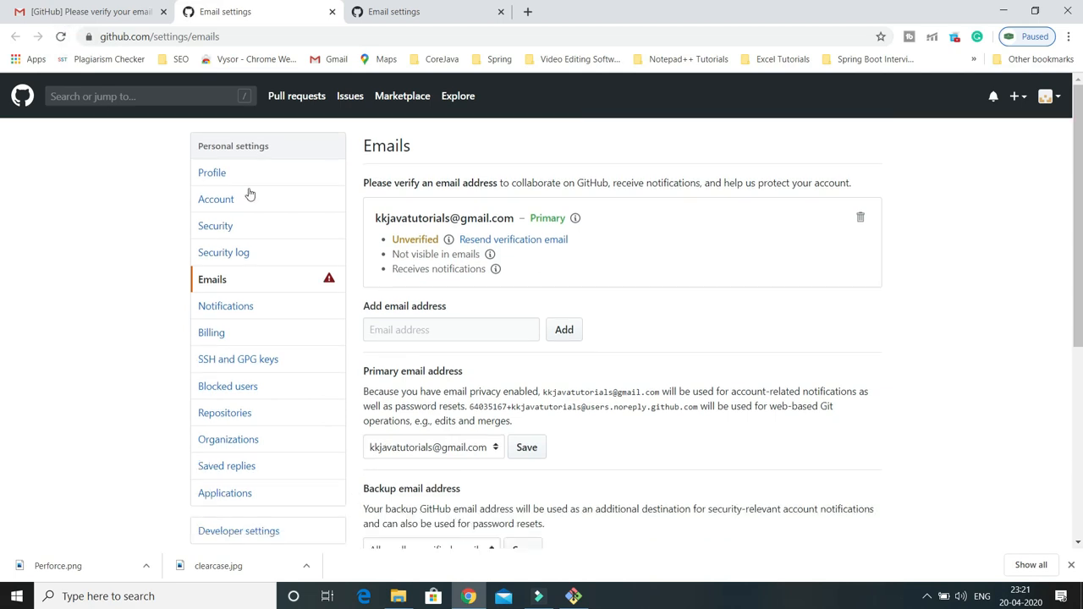
{"action": "left_click", "coordinate": [507, 242]}
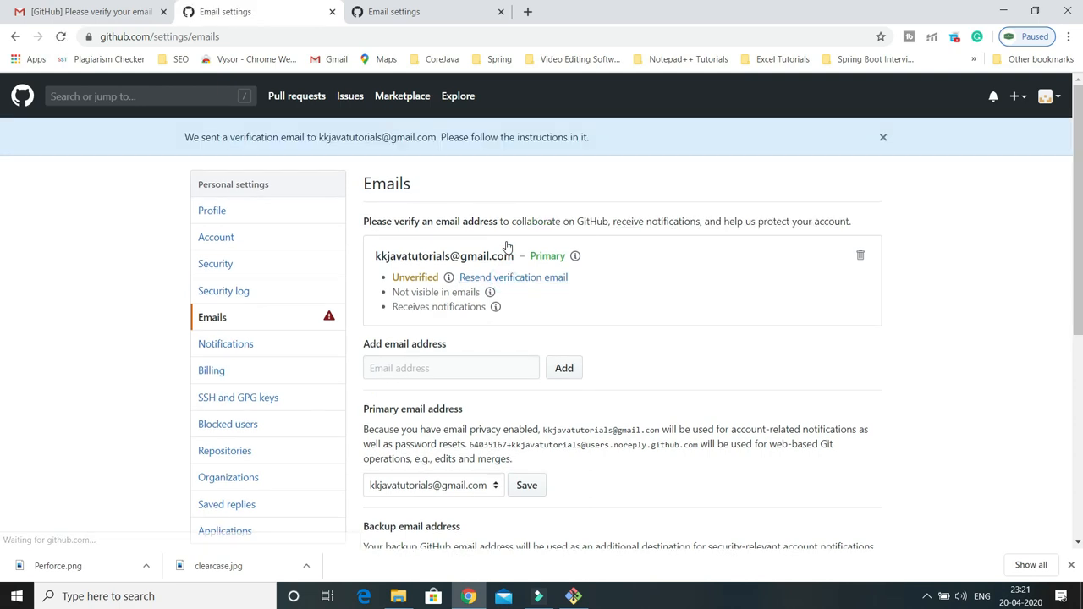
{"action": "left_click", "coordinate": [115, 11]}
{"action": "left_click", "coordinate": [67, 177]}
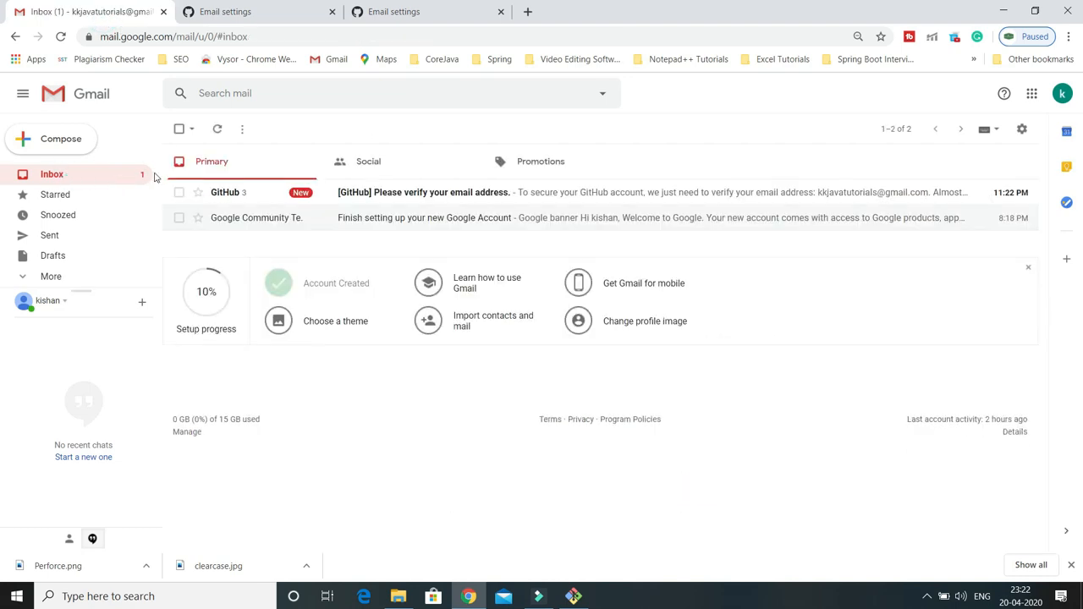
{"action": "left_click", "coordinate": [61, 36]}
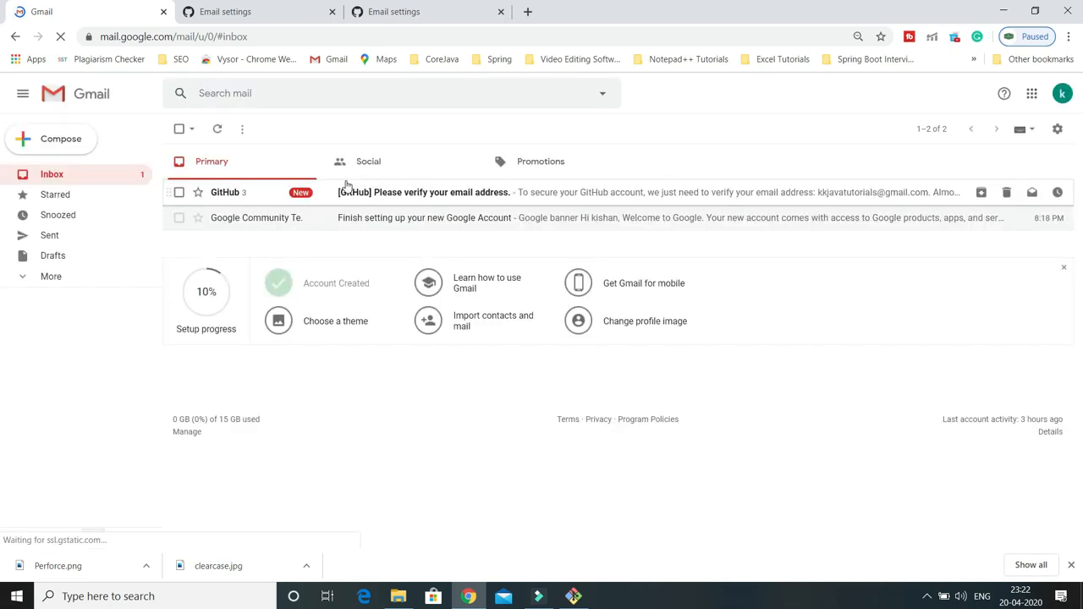
{"action": "left_click", "coordinate": [386, 191]}
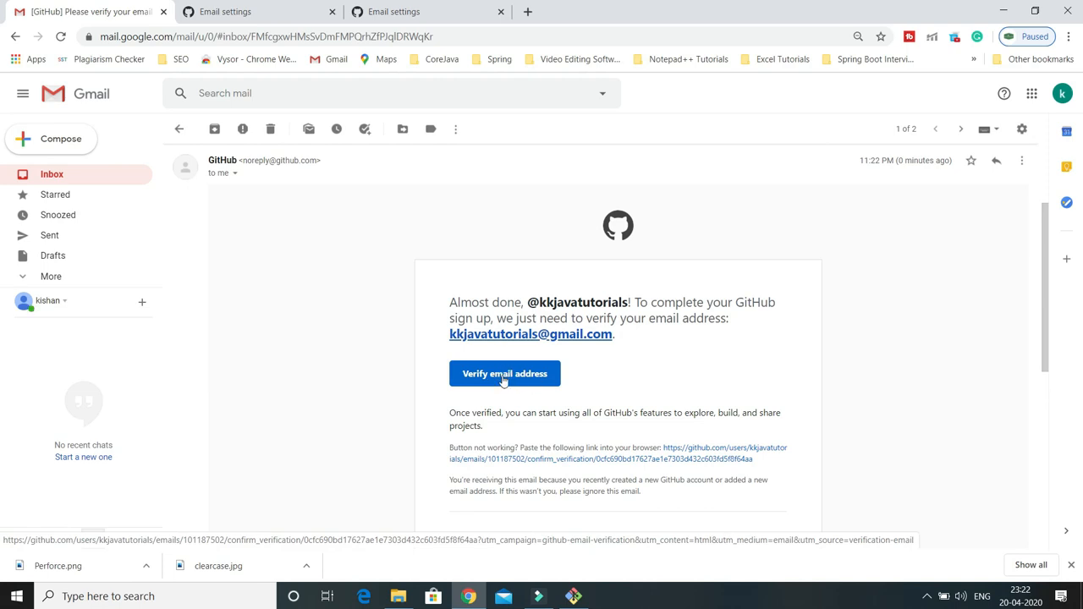
{"action": "left_click", "coordinate": [503, 377]}
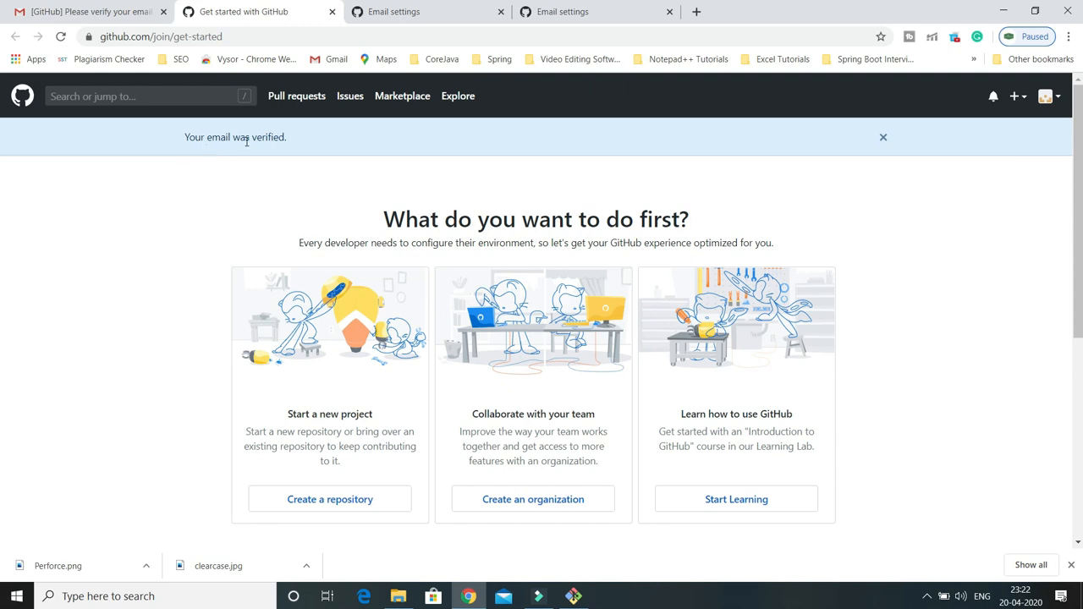
Close one surplus Email settings page and return to GitHub's getting-started page to view its options
{"action": "left_click", "coordinate": [433, 15]}
{"action": "left_click", "coordinate": [500, 11]}
{"action": "left_click", "coordinate": [245, 12]}
{"action": "scroll", "coordinate": [947, 280], "scroll_direction": "down", "scroll_amount": 1}
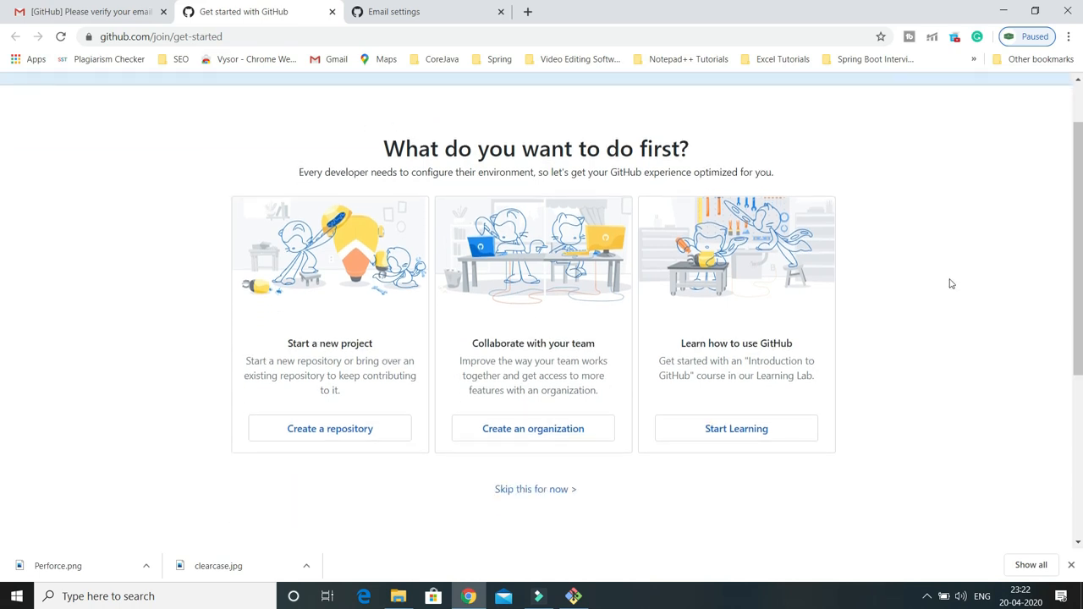
{"action": "scroll", "coordinate": [950, 283], "scroll_direction": "up", "scroll_amount": 1}
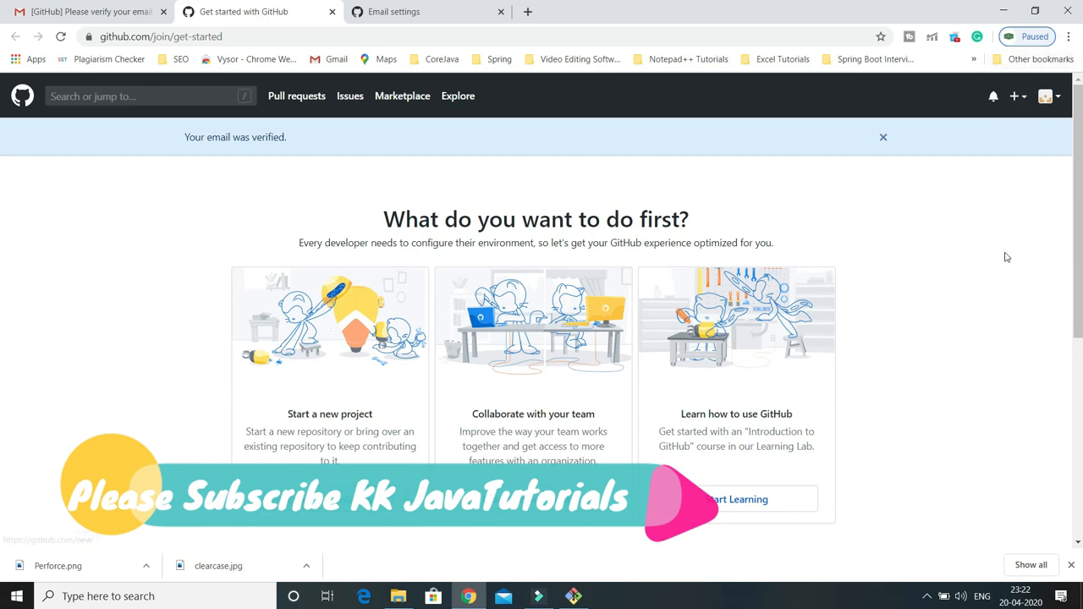
Start a new repository, keeping it public, and choose to initialize it with a README
{"action": "left_click", "coordinate": [1019, 99]}
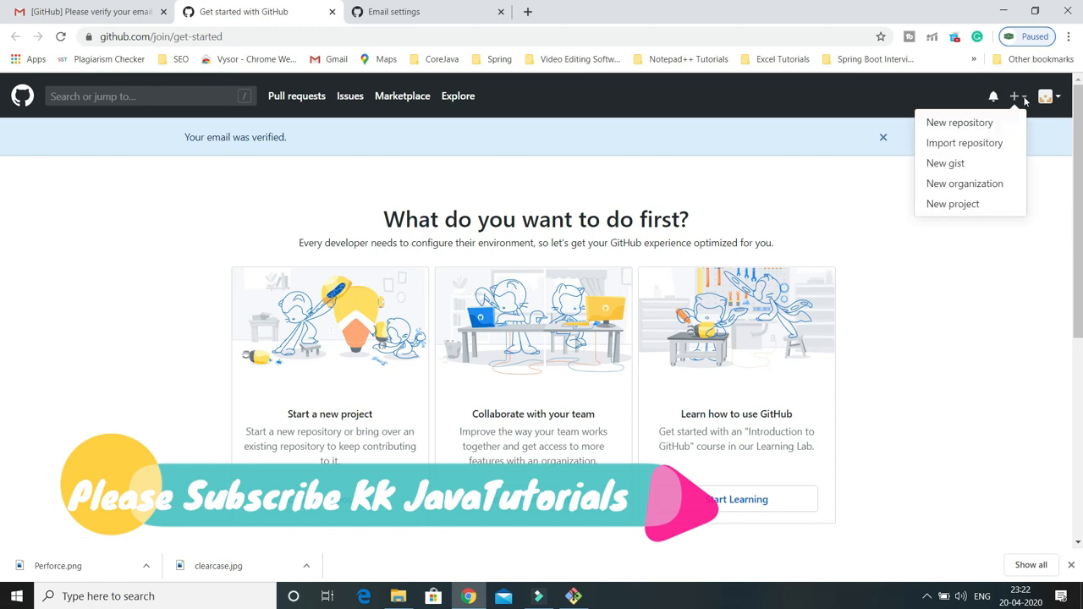
{"action": "left_click", "coordinate": [965, 126]}
{"action": "left_click", "coordinate": [469, 269]}
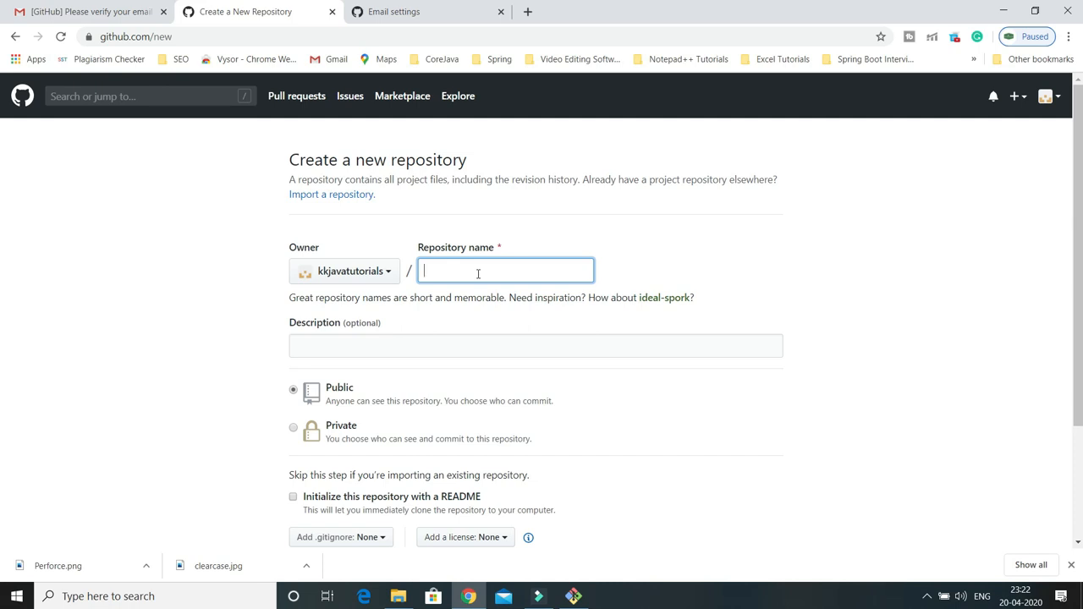
{"action": "scroll", "coordinate": [473, 388], "scroll_direction": "down", "scroll_amount": 1}
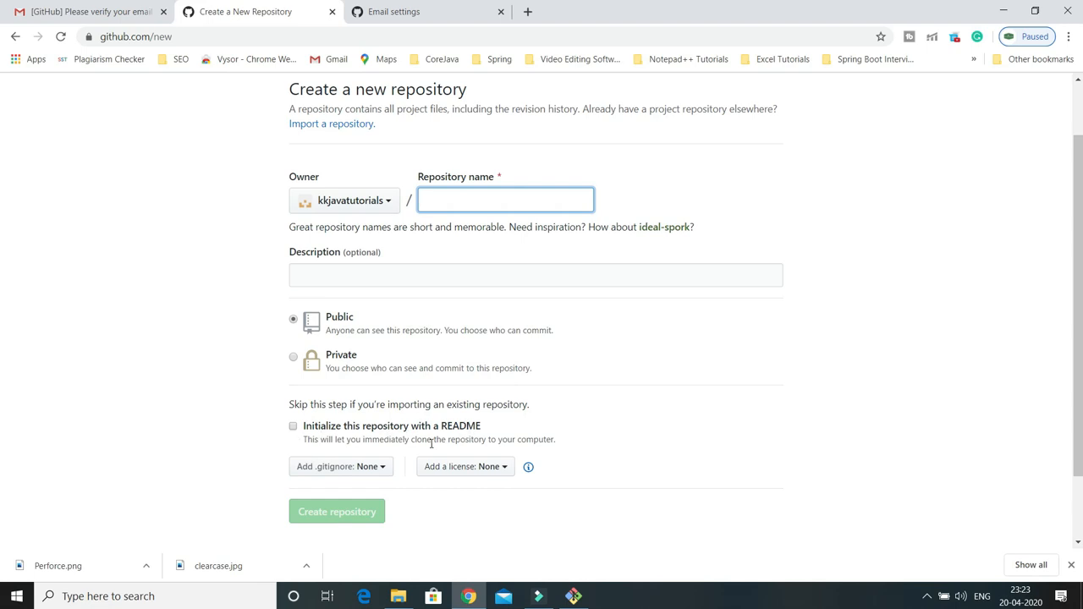
{"action": "left_click", "coordinate": [293, 426]}
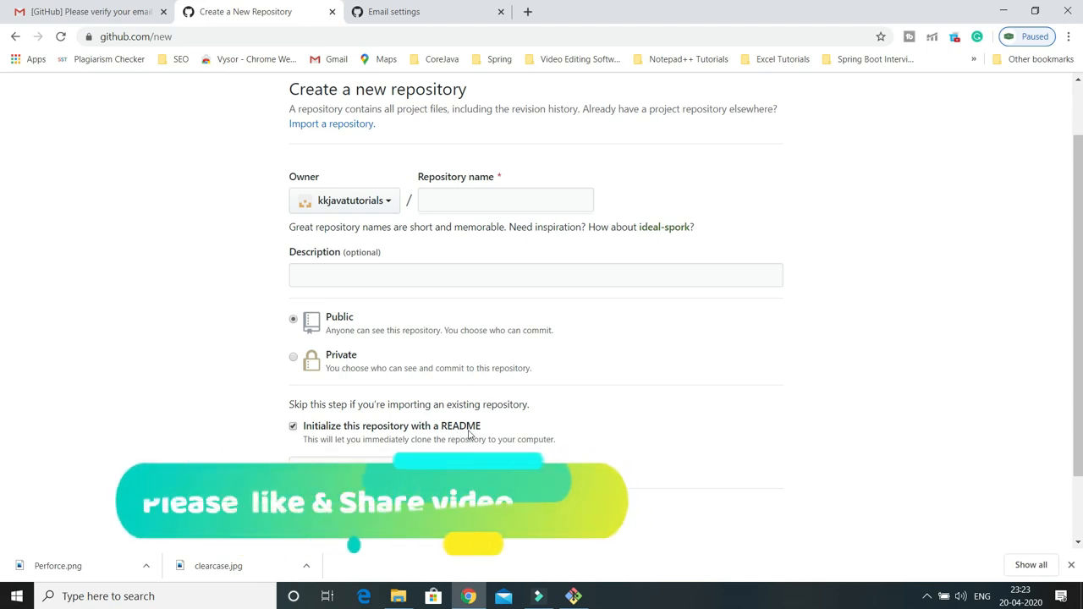
Name the repository myRepo and create it
{"action": "left_click", "coordinate": [459, 203]}
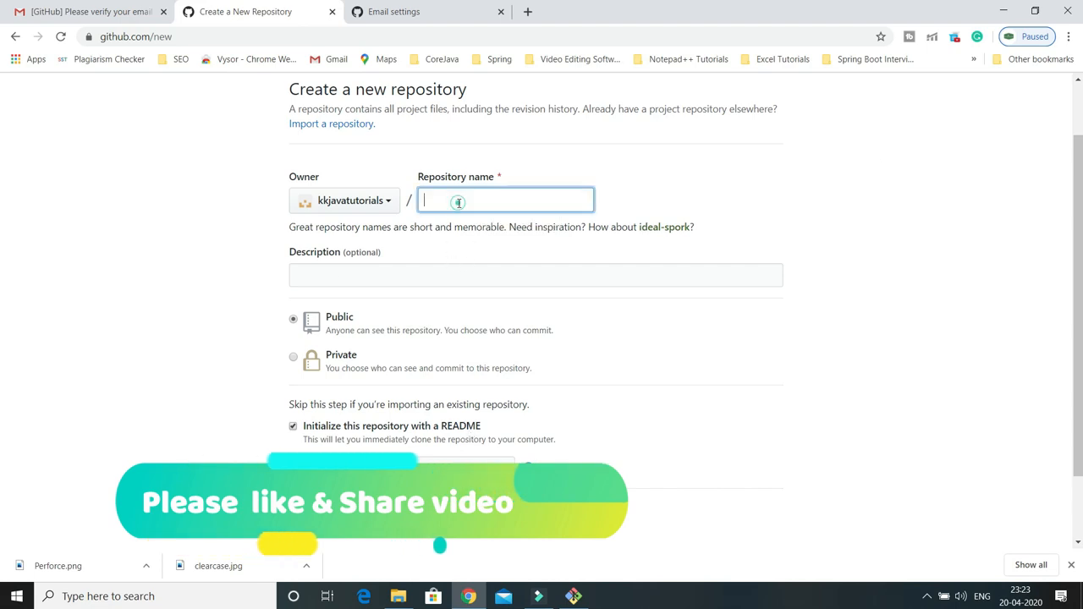
{"action": "type", "text": "myRepo"}
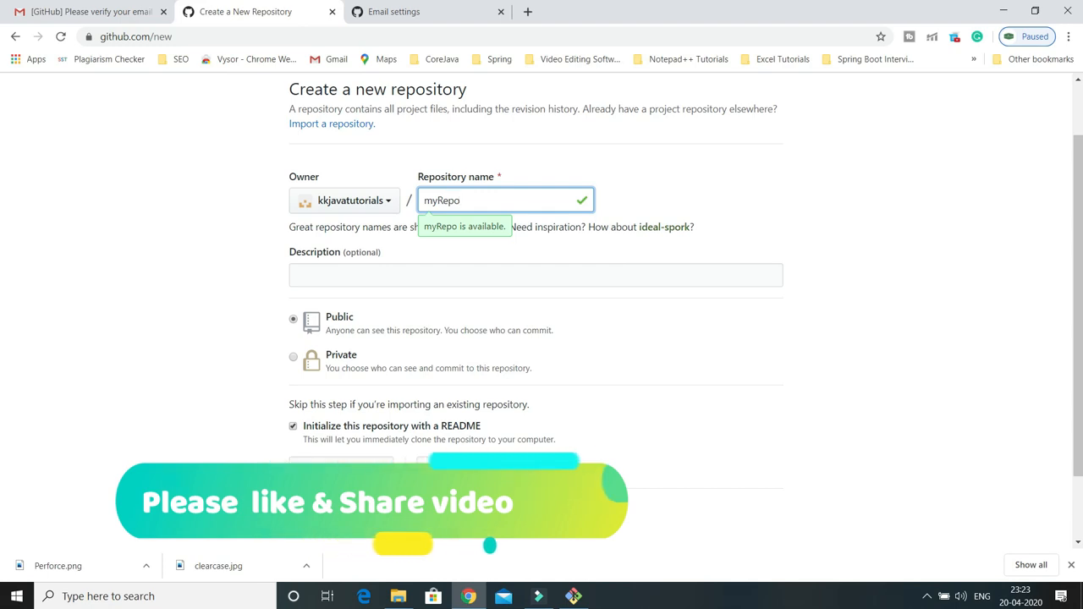
{"action": "left_click", "coordinate": [330, 544]}
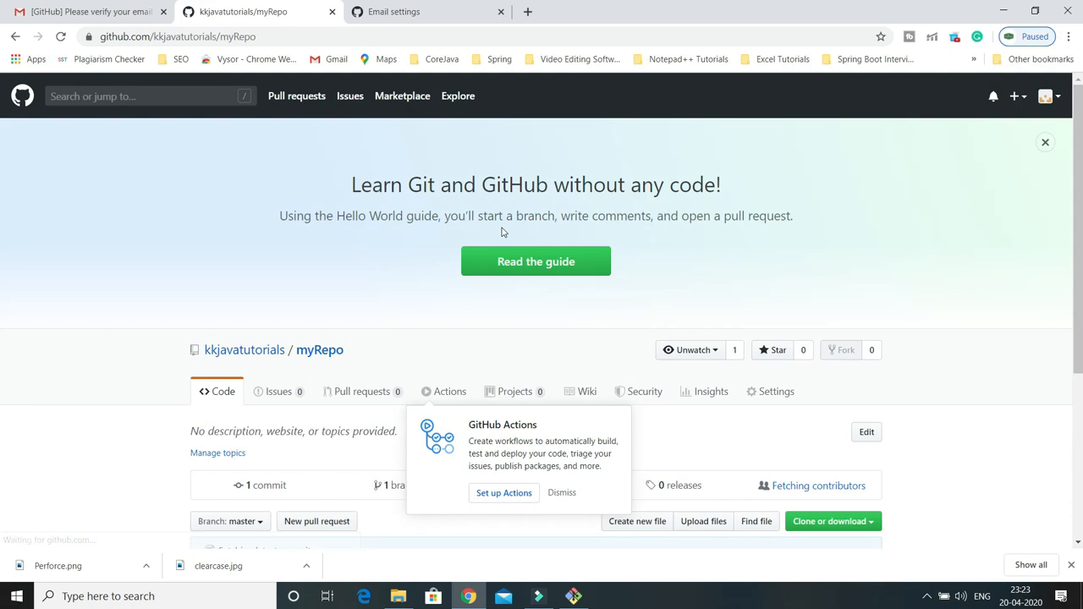
Show the clone options of the myRepo repository and copy its HTTPS URL
{"action": "scroll", "coordinate": [722, 261], "scroll_direction": "down", "scroll_amount": 2}
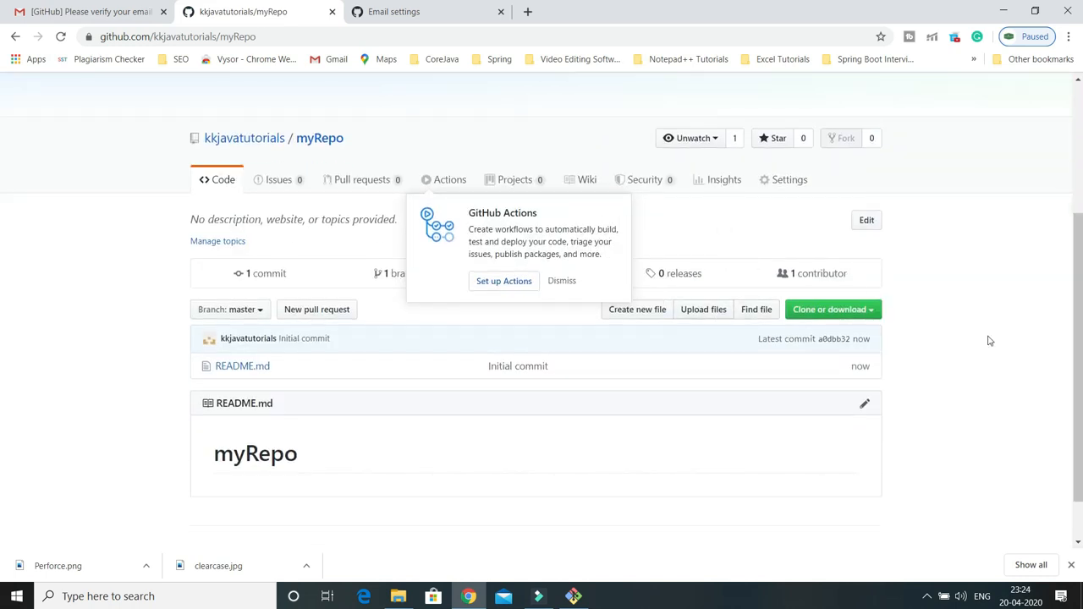
{"action": "left_click", "coordinate": [868, 315]}
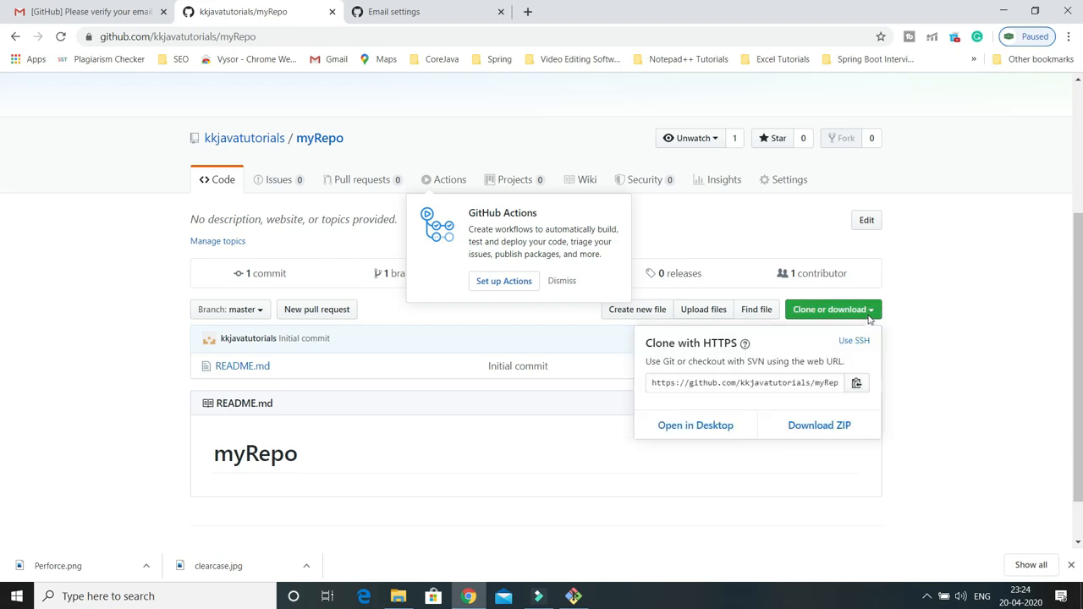
{"action": "left_click", "coordinate": [771, 386]}
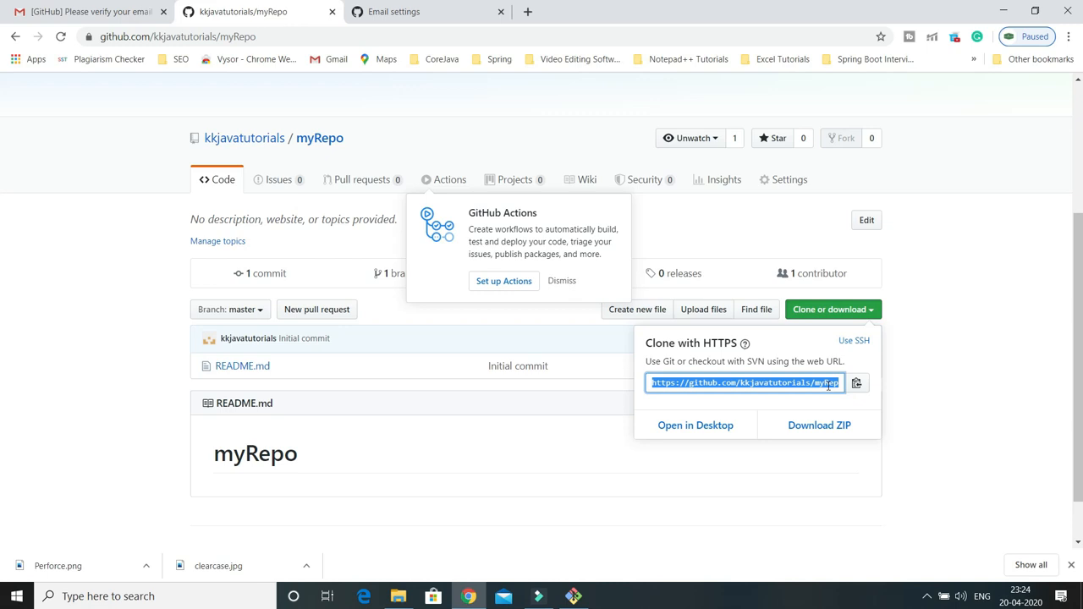
Paste the copied repository URL into a new Notepad document, view it full-screen and minimize it to return to the repository page
{"action": "key", "text": "super+r"}
{"action": "key", "text": "Return"}
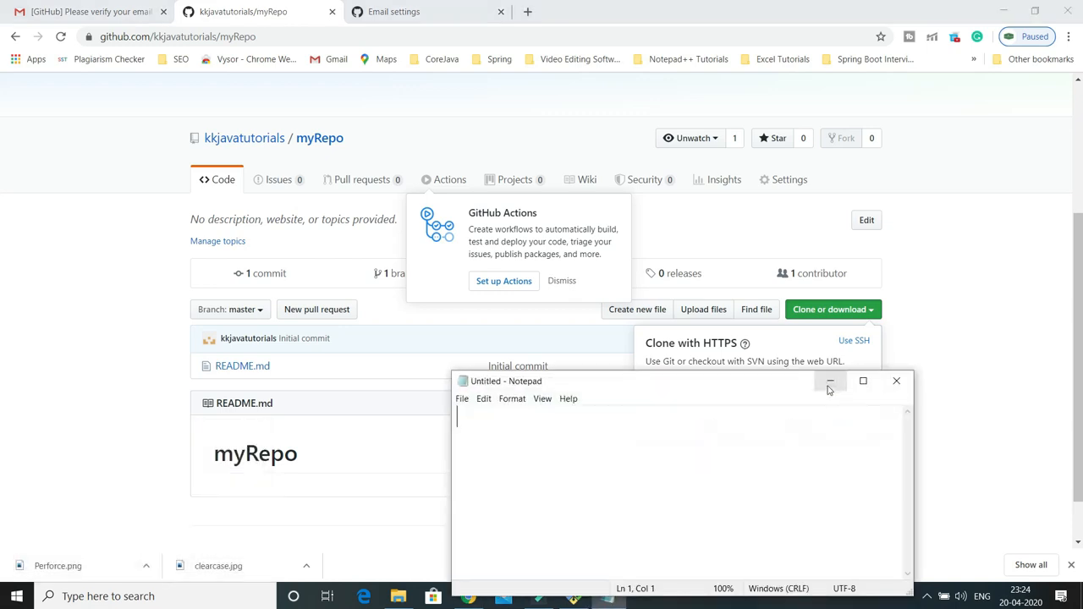
{"action": "key", "text": "ctrl+v"}
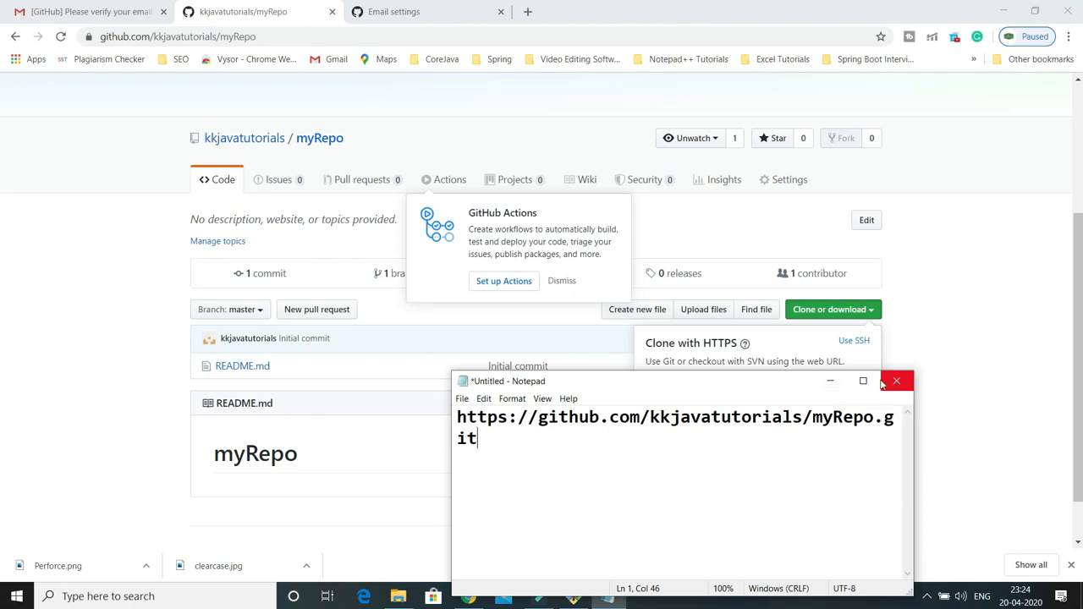
{"action": "left_click", "coordinate": [863, 383]}
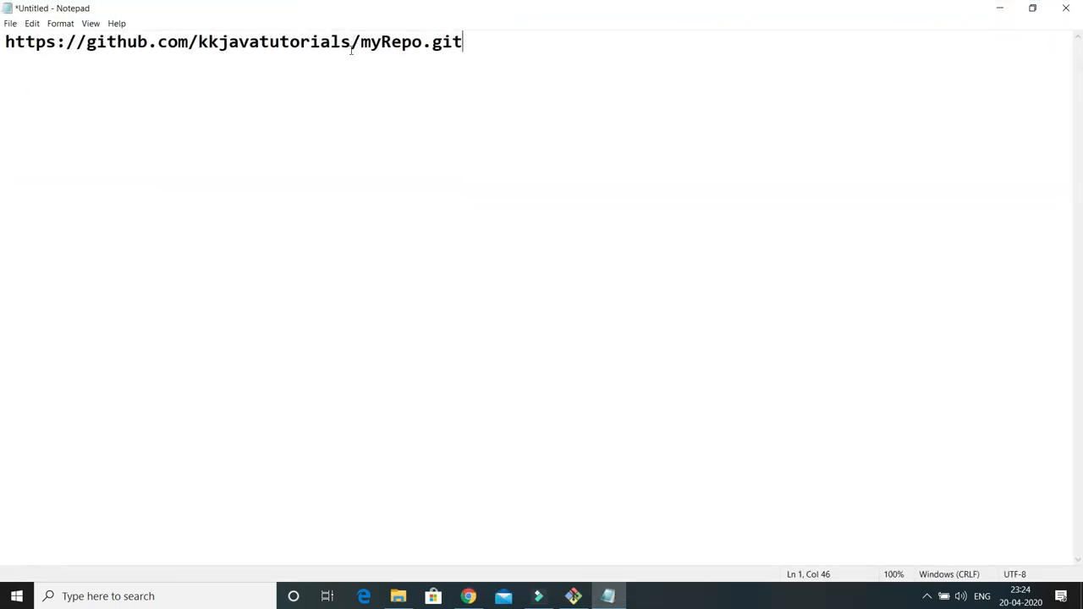
{"action": "left_click", "coordinate": [1000, 8]}
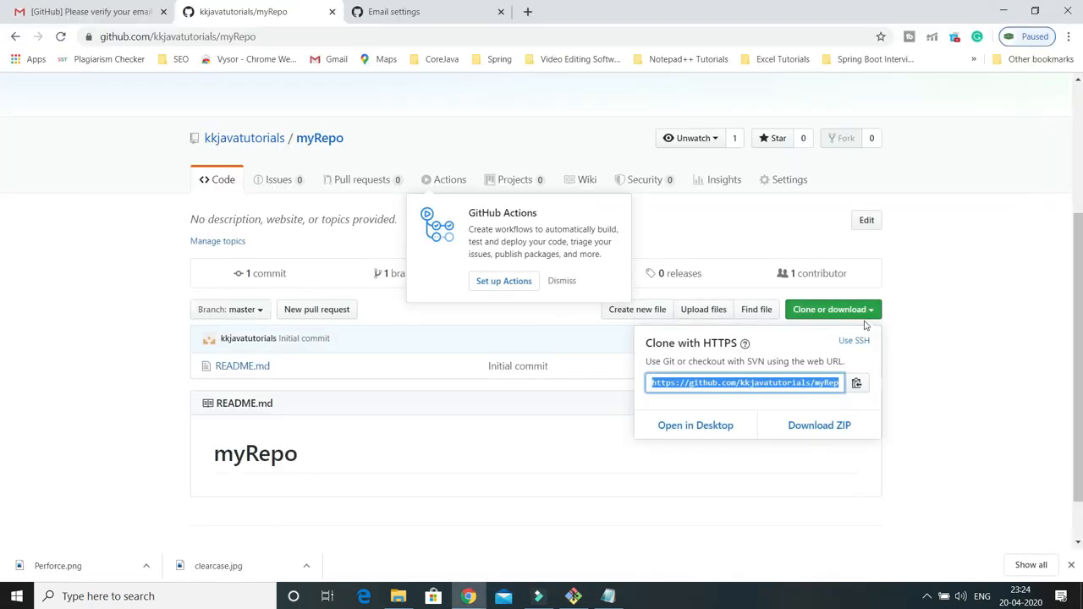